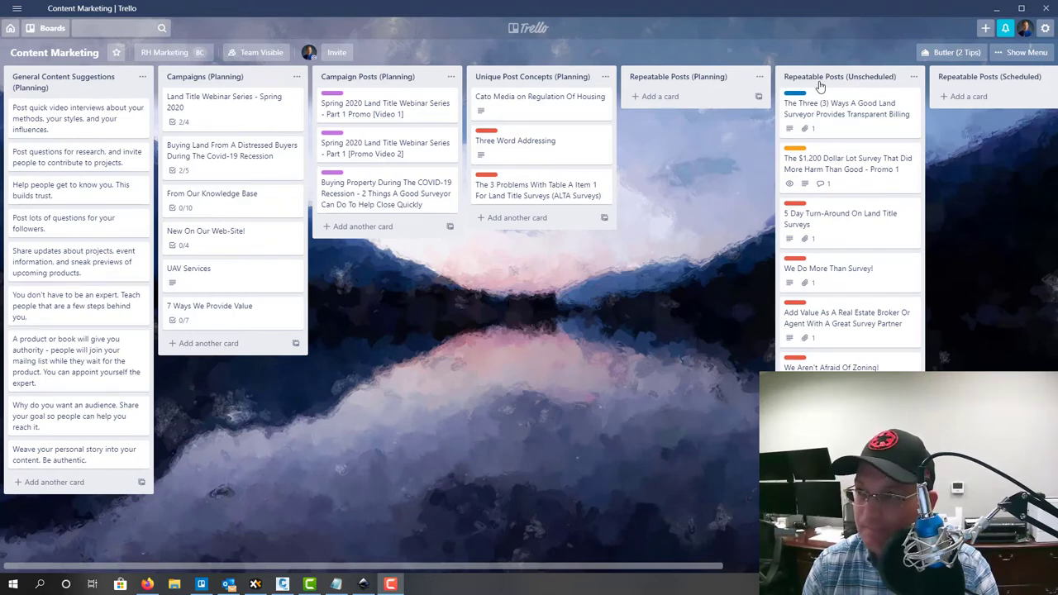
Step: Set the "7 Ways We Provide Value" description to "This campaign educates our potential clients on the seven (7) ways we work hard to deliver them value."
{"action": "left_click_drag", "start_coordinate": [355, 568], "coordinate": [562, 586]}
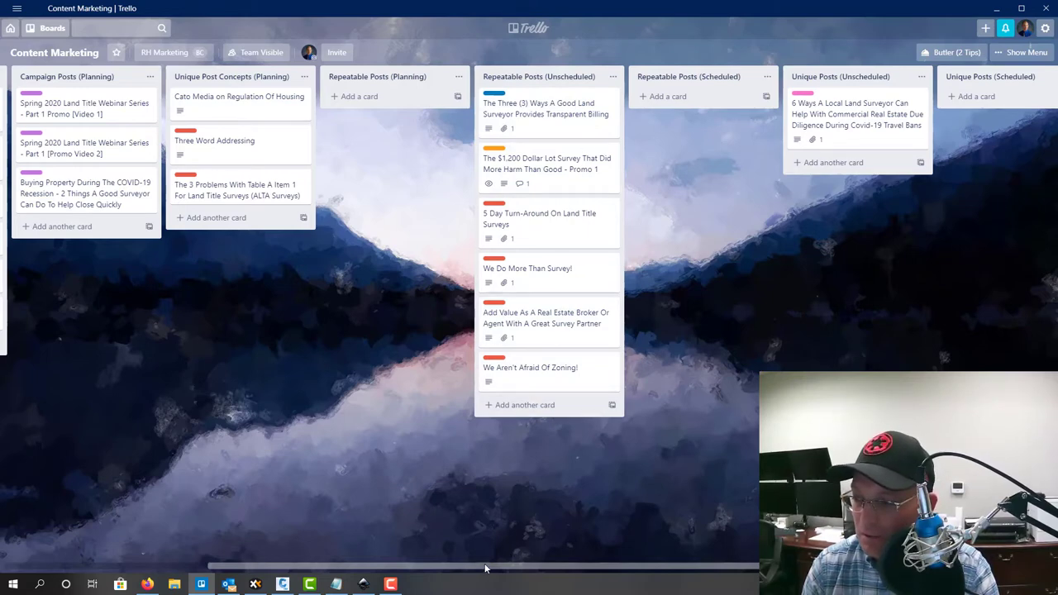
{"action": "left_click_drag", "start_coordinate": [483, 569], "coordinate": [233, 537]}
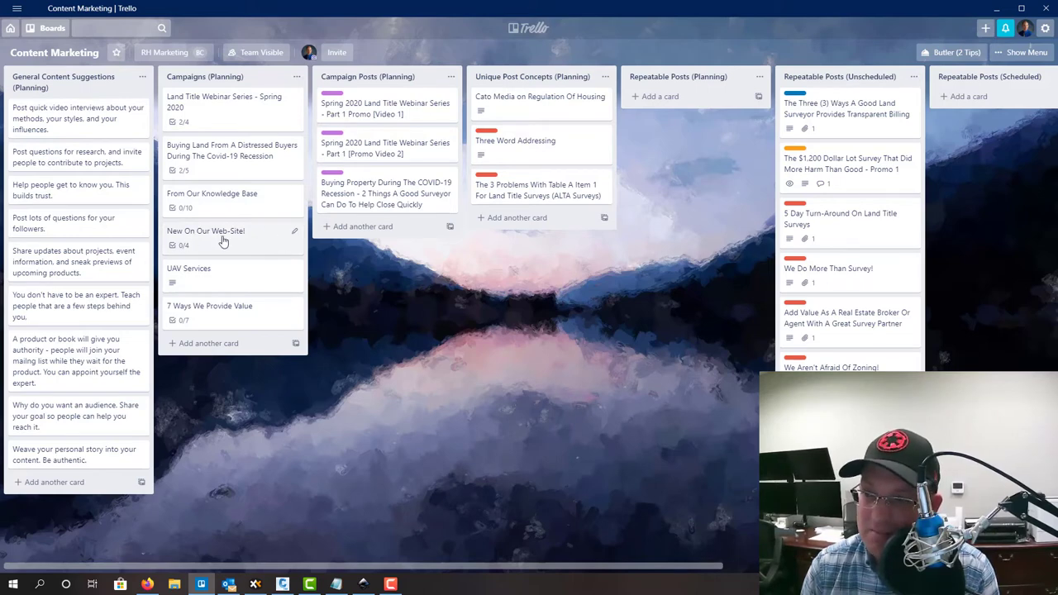
{"action": "left_click", "coordinate": [233, 320]}
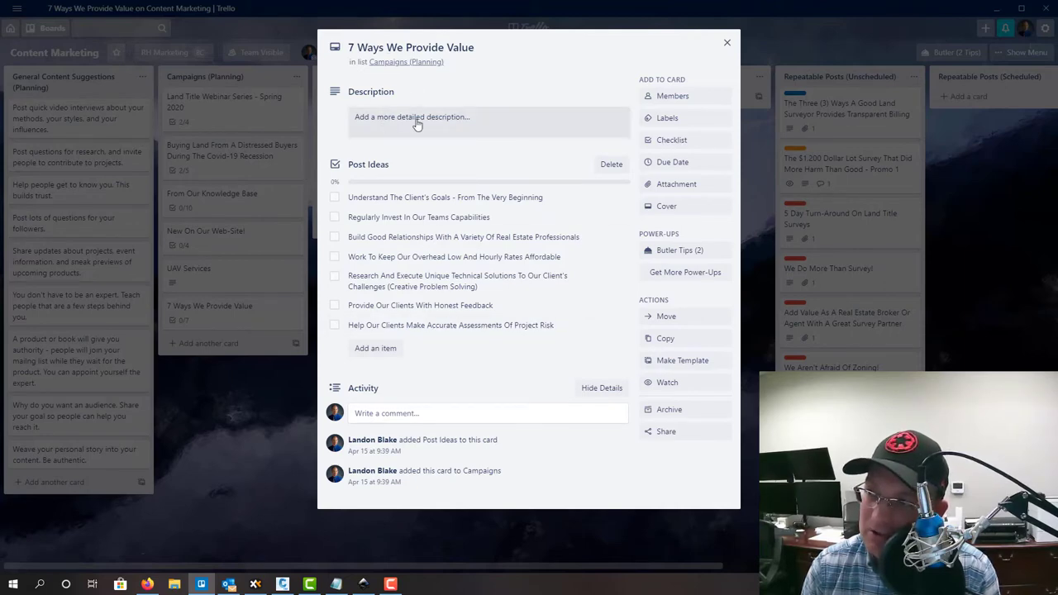
{"action": "left_click", "coordinate": [417, 120]}
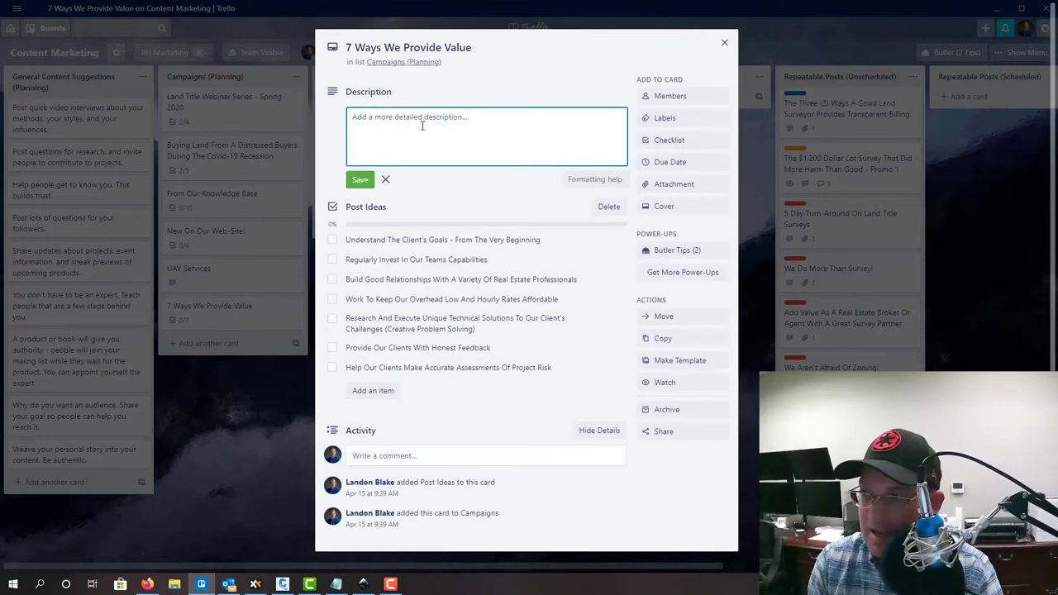
{"action": "type", "text": "T"}
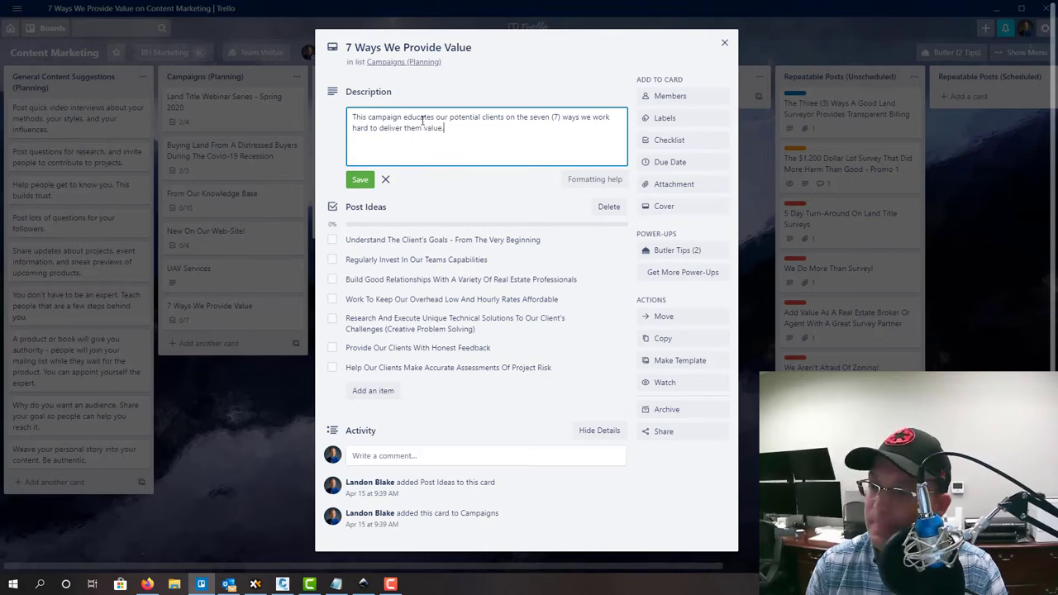
{"action": "left_click", "coordinate": [360, 181]}
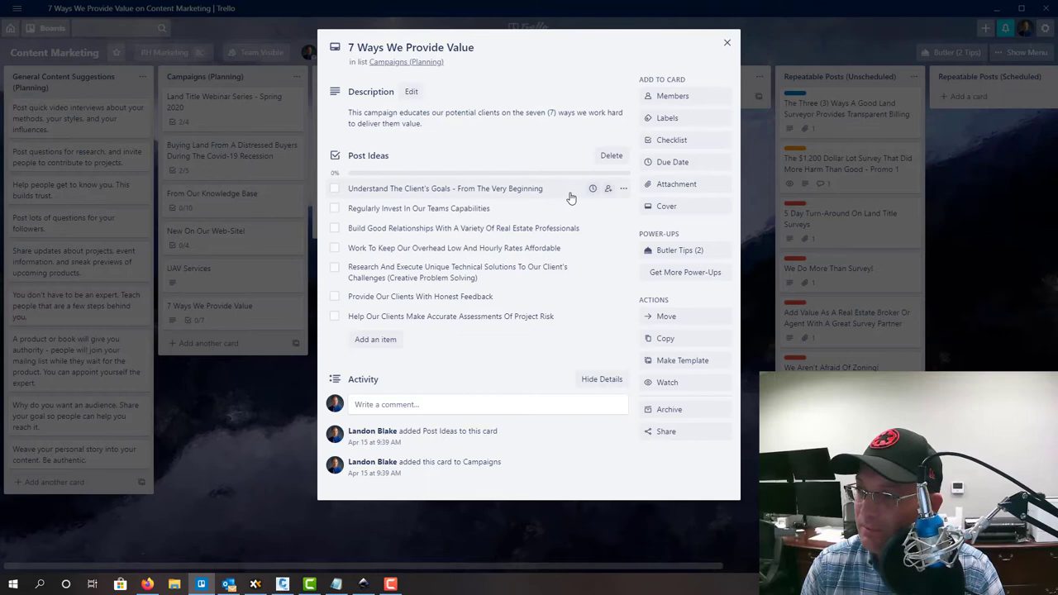
{"action": "left_click", "coordinate": [627, 189]}
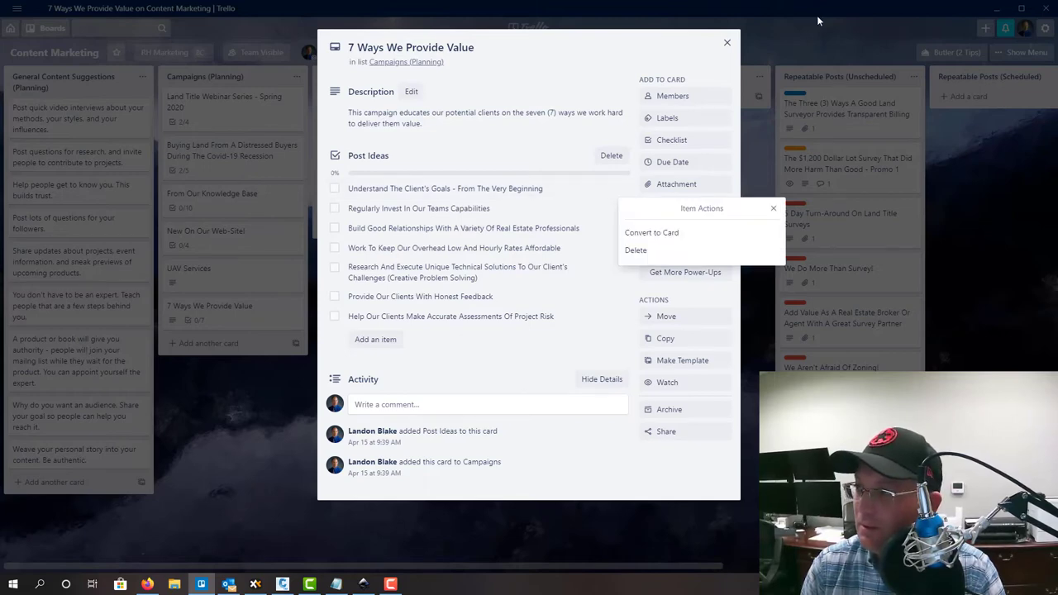
{"action": "left_click", "coordinate": [727, 45]}
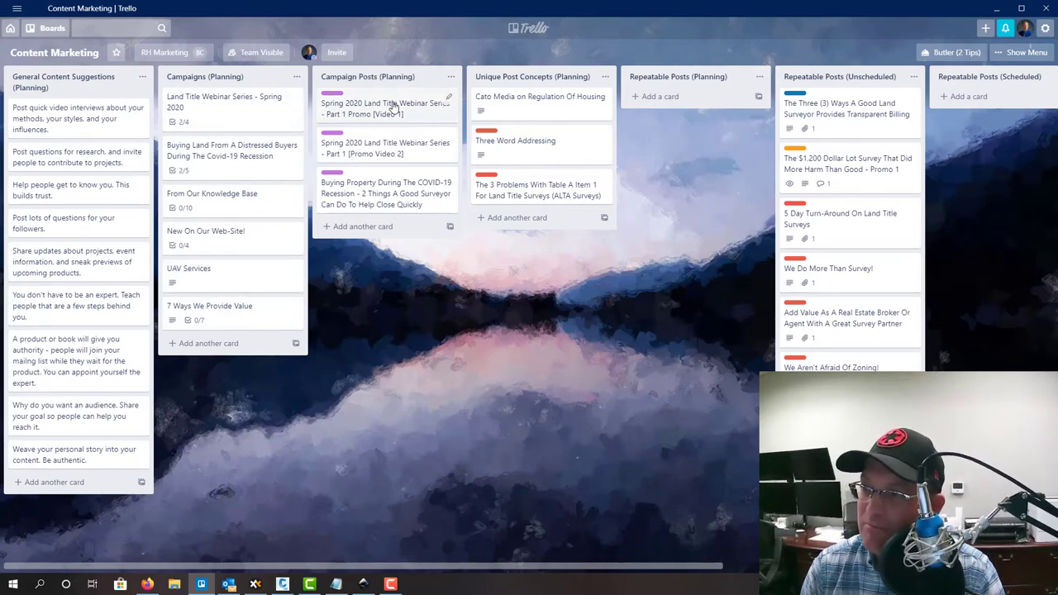
Step: Add the Campaign Post label to the "Spring 2020 Land Title Webinar Series - Part 1 Promo [Video 1]" card
{"action": "left_click", "coordinate": [335, 103]}
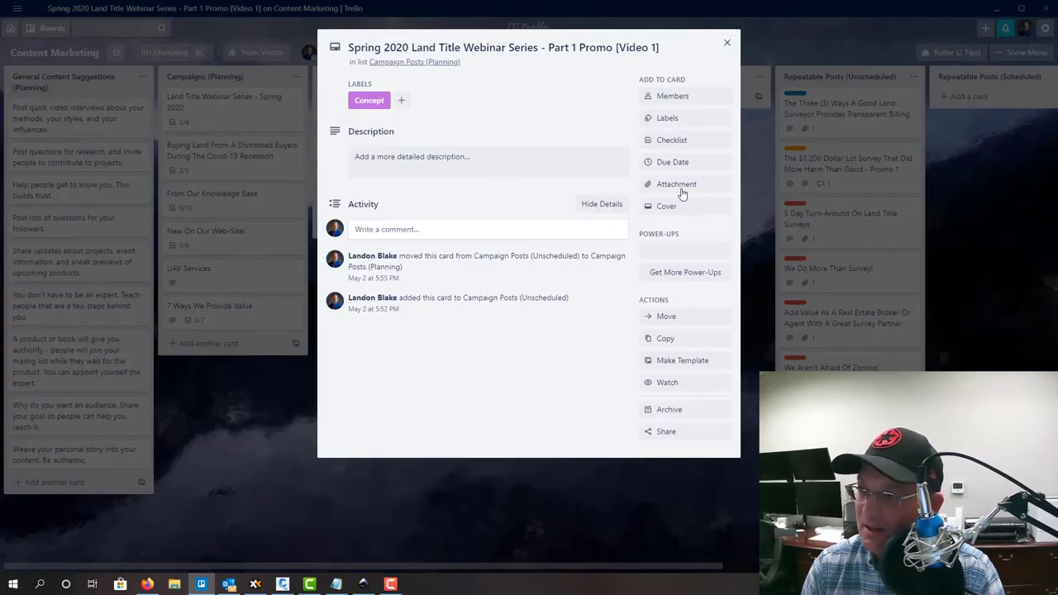
{"action": "left_click", "coordinate": [691, 120]}
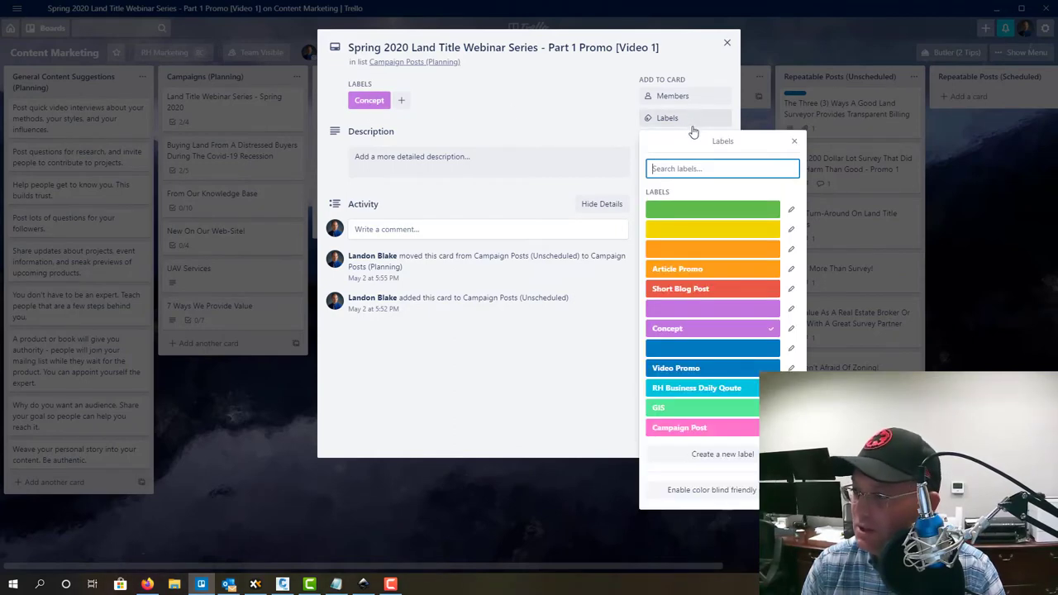
{"action": "left_click", "coordinate": [695, 429]}
{"action": "left_click", "coordinate": [795, 146]}
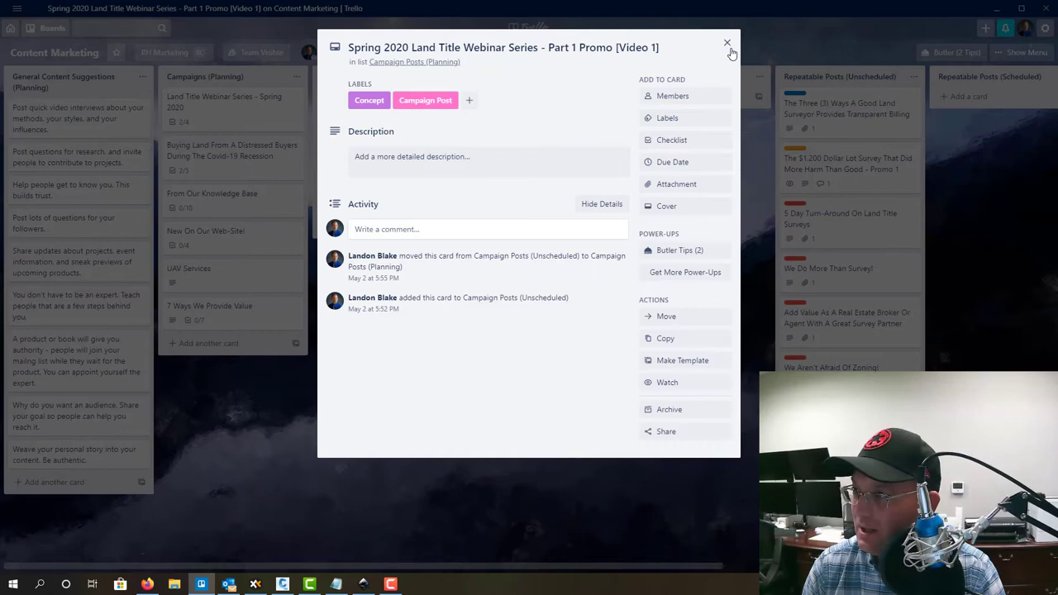
{"action": "left_click", "coordinate": [727, 42]}
Step: Replace the Concept label with Campaign Post on the "Spring 2020 Land Title Webinar Series - Part 1 [Promo Video 2]" card
{"action": "left_click", "coordinate": [404, 148]}
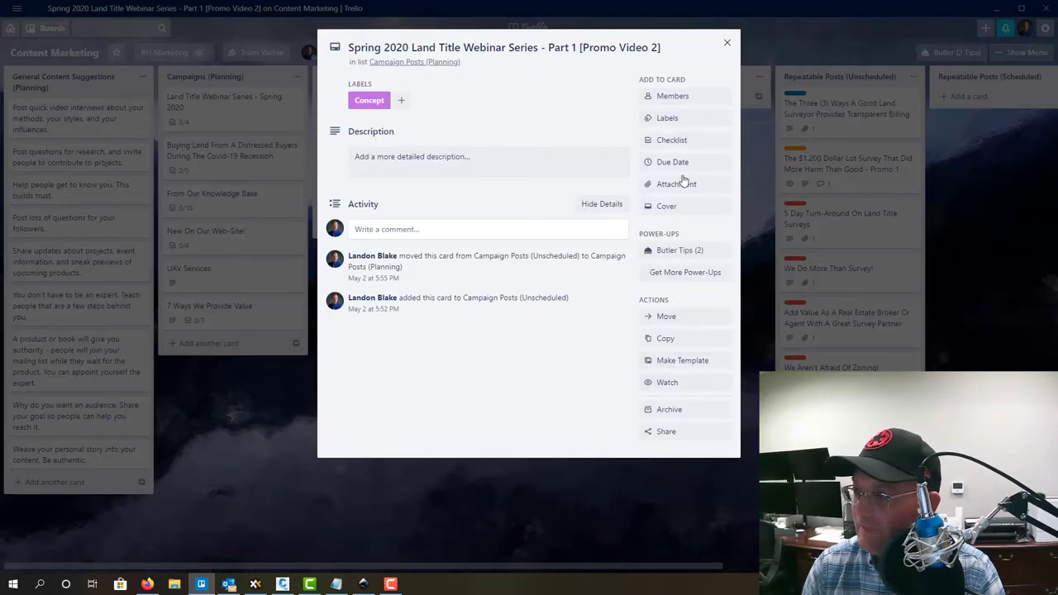
{"action": "left_click", "coordinate": [695, 119]}
{"action": "left_click", "coordinate": [700, 426]}
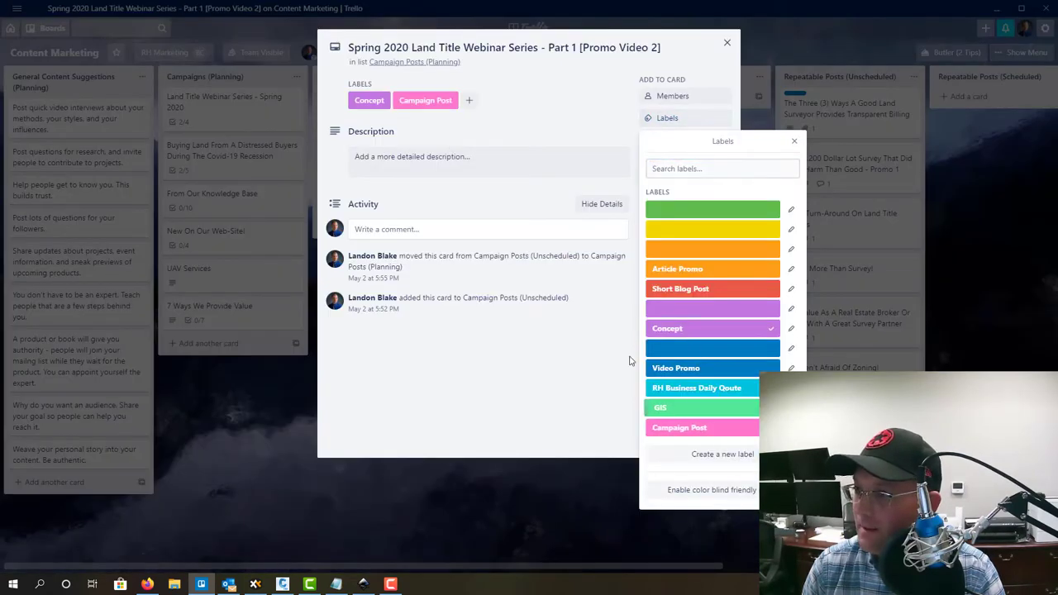
{"action": "left_click", "coordinate": [714, 330]}
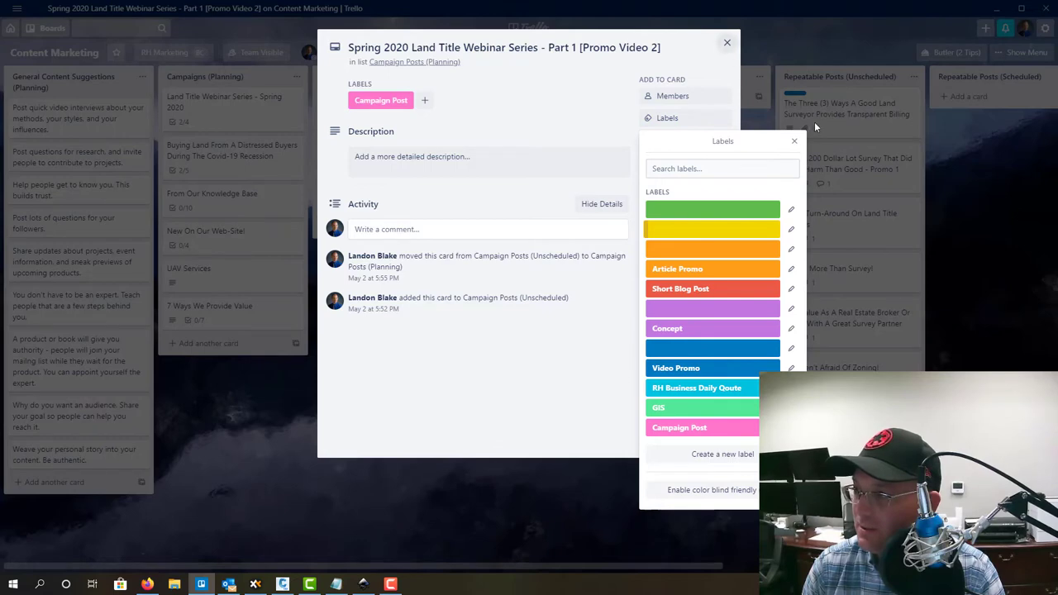
{"action": "left_click", "coordinate": [794, 142]}
{"action": "left_click", "coordinate": [728, 43]}
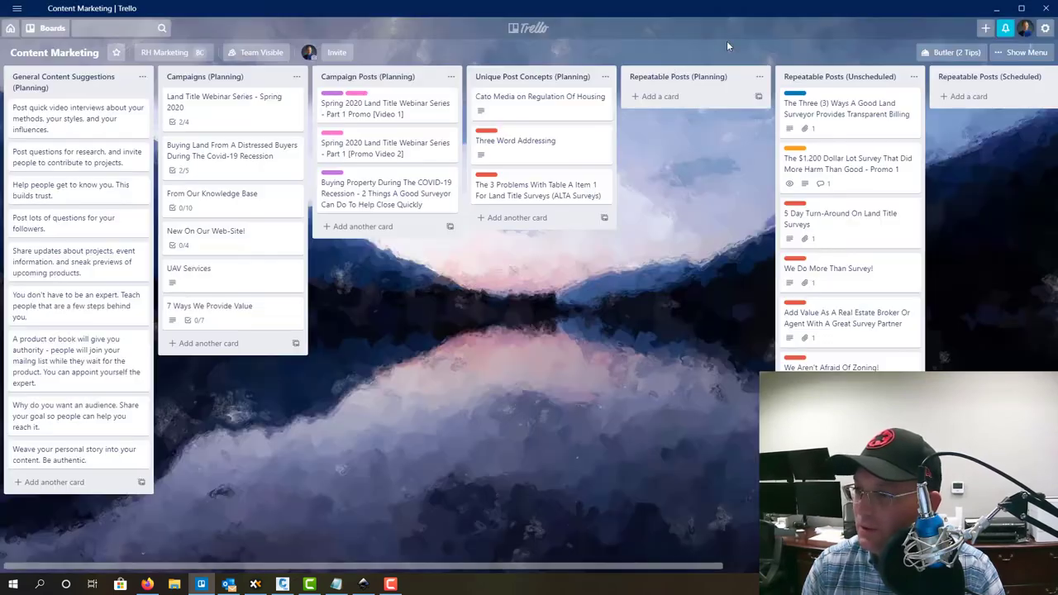
Step: Remove the Concept label from the "Spring 2020 Land Title Webinar Series - Part 1 Promo [Video 1]" card
{"action": "left_click", "coordinate": [386, 108]}
{"action": "left_click", "coordinate": [670, 121]}
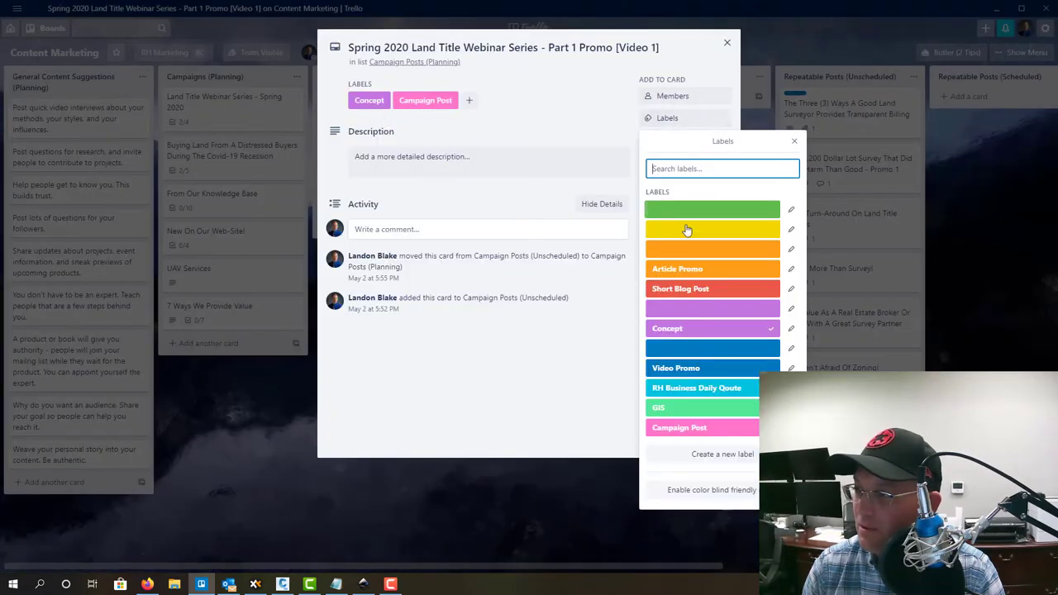
{"action": "left_click", "coordinate": [773, 328]}
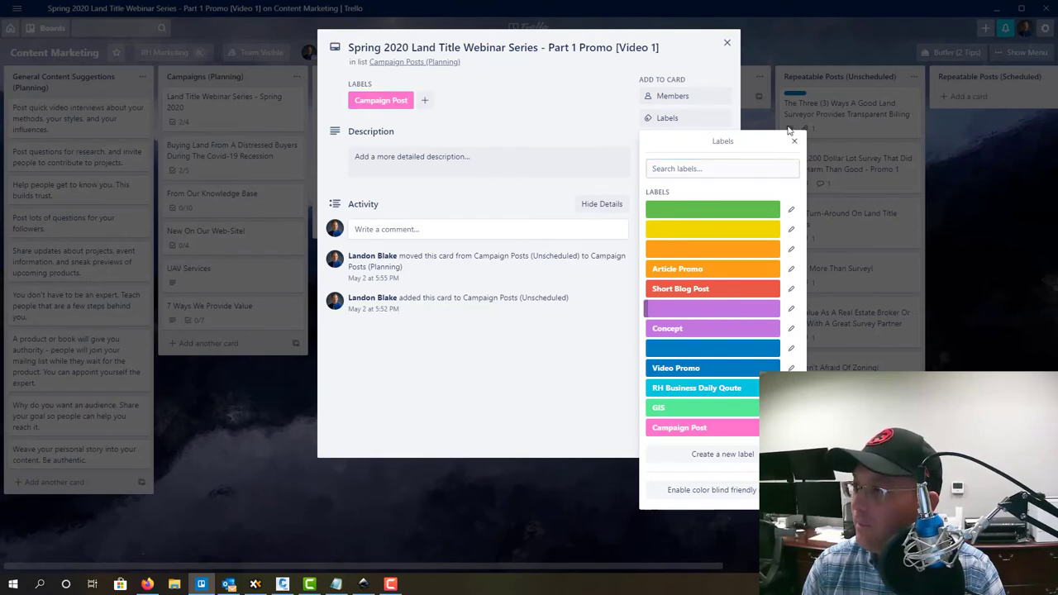
{"action": "left_click", "coordinate": [794, 141]}
{"action": "left_click", "coordinate": [727, 43]}
Step: Replace the Concept label with Campaign Post on the "Buying Property During The COVID-19 Recession" card in Campaign Posts (Planning)
{"action": "left_click", "coordinate": [408, 199]}
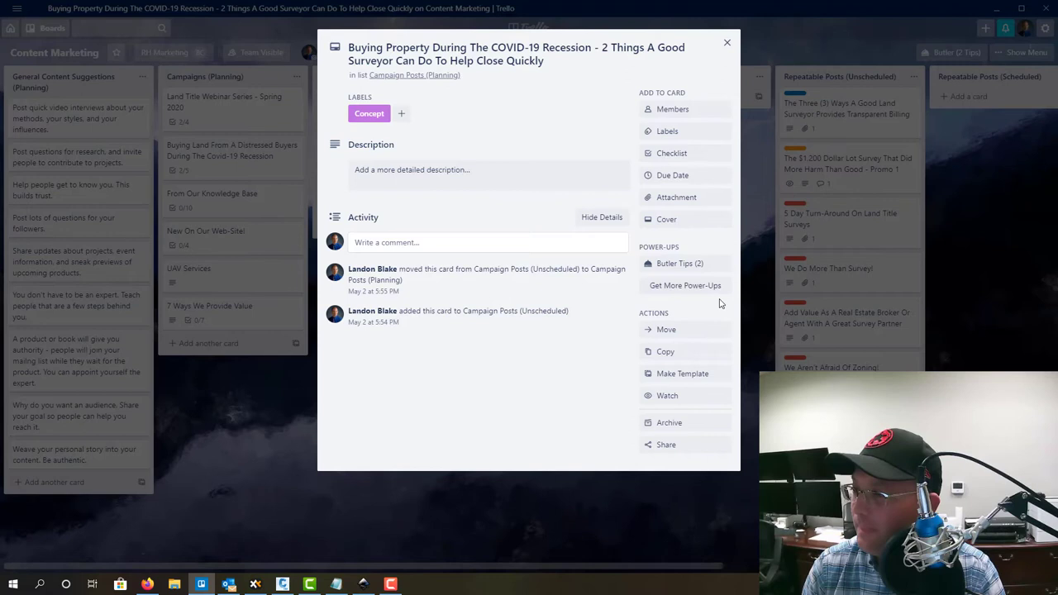
{"action": "left_click", "coordinate": [690, 133]}
{"action": "left_click", "coordinate": [729, 342]}
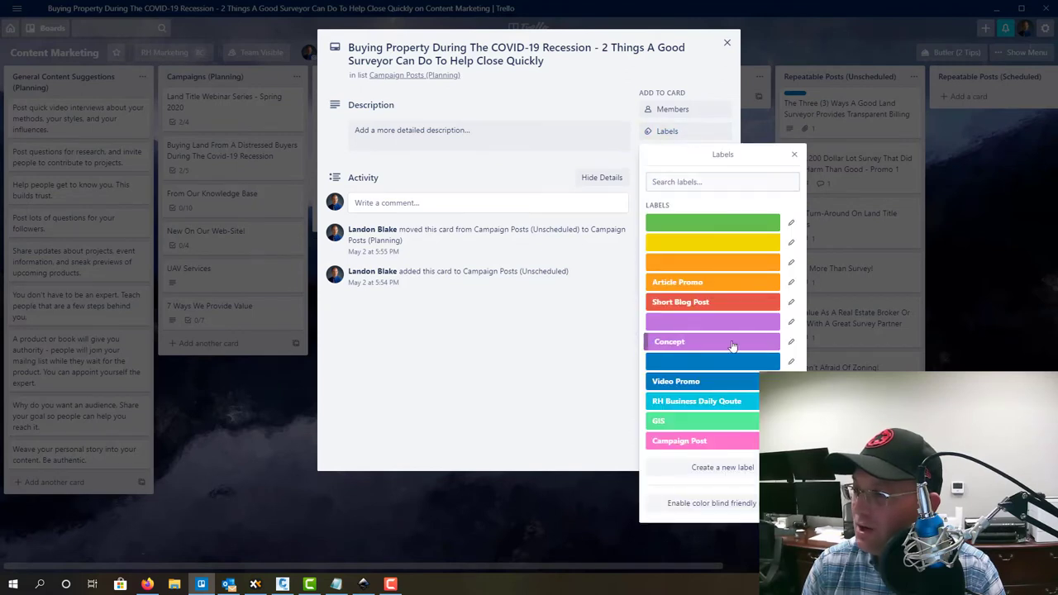
{"action": "left_click", "coordinate": [792, 156]}
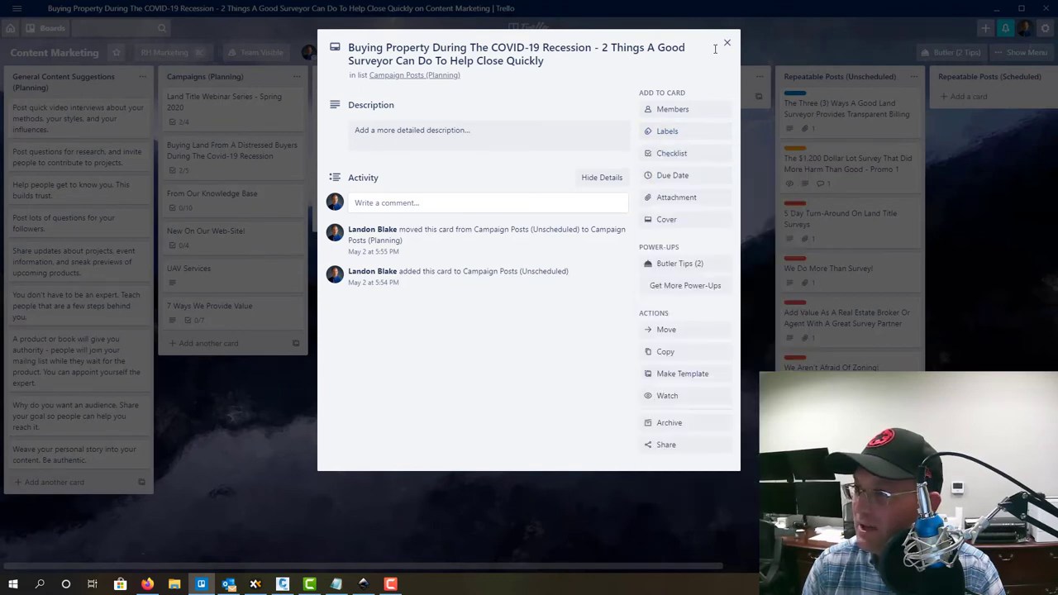
{"action": "left_click", "coordinate": [701, 134]}
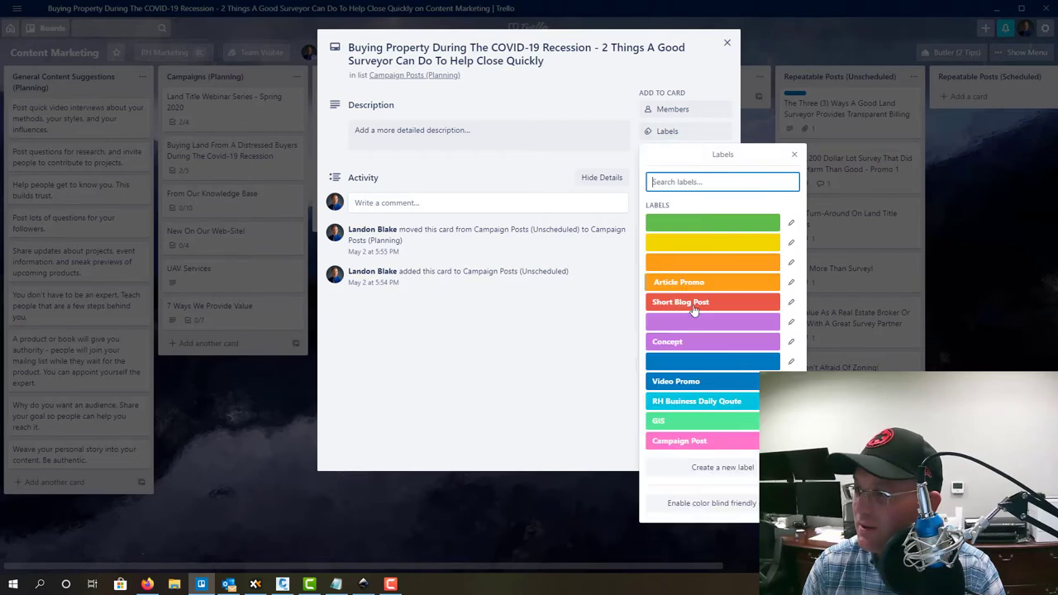
{"action": "left_click", "coordinate": [698, 442]}
{"action": "left_click", "coordinate": [794, 155]}
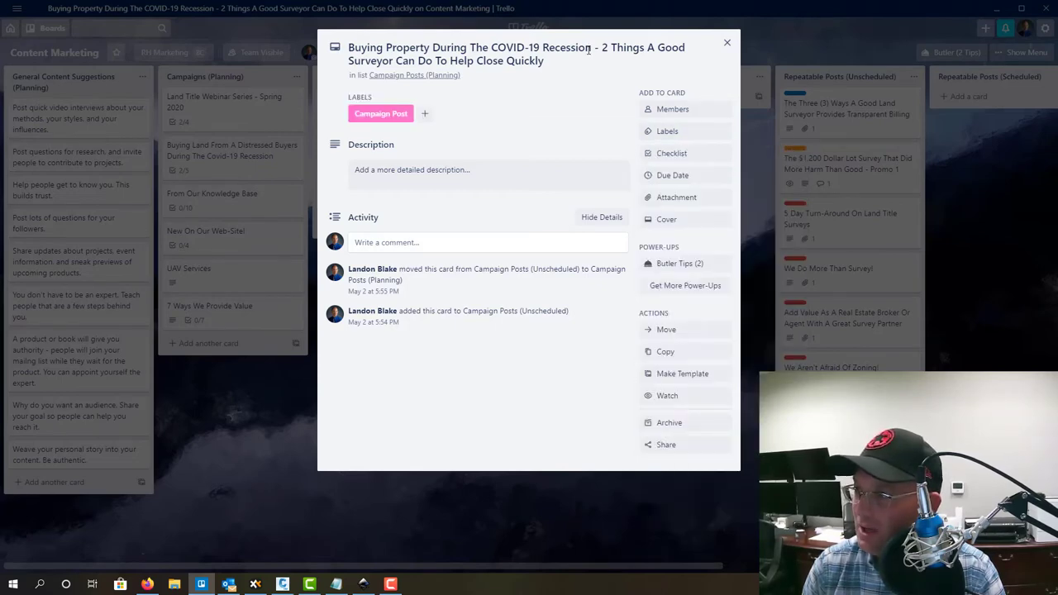
{"action": "left_click", "coordinate": [727, 42]}
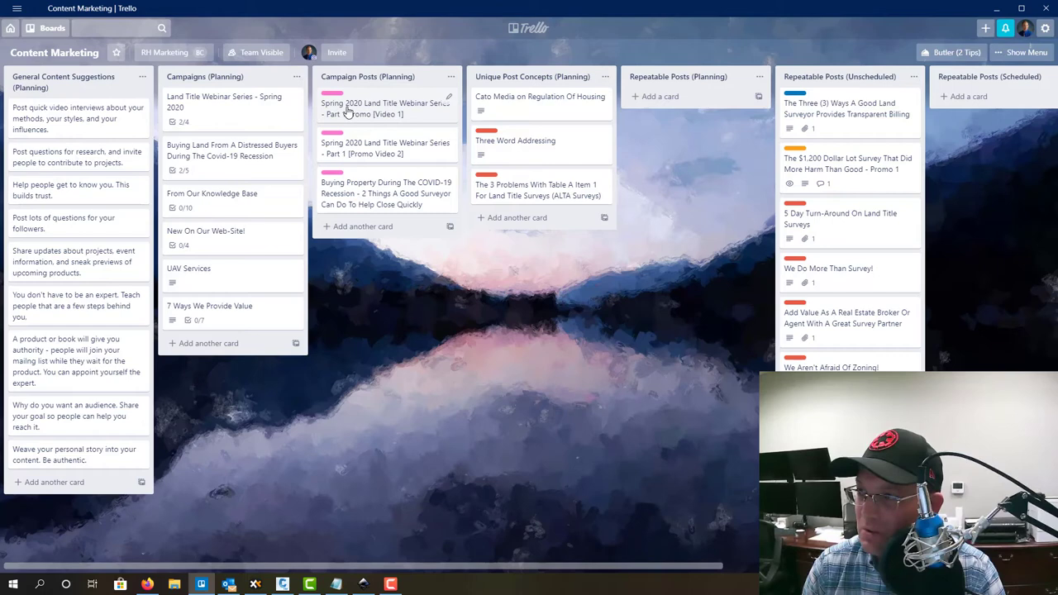
{"action": "left_click", "coordinate": [364, 192]}
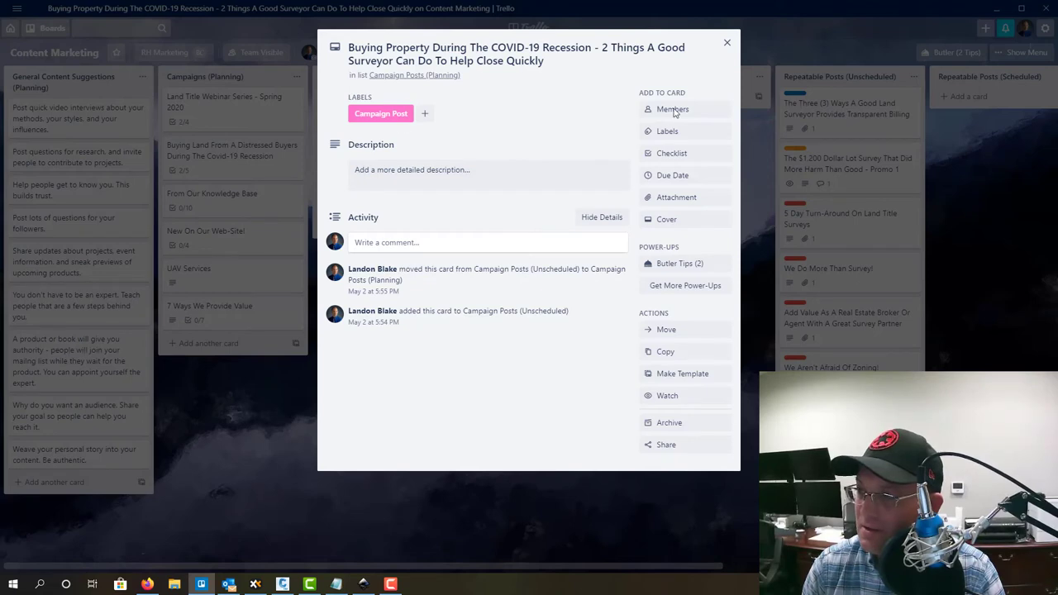
{"action": "left_click", "coordinate": [726, 42]}
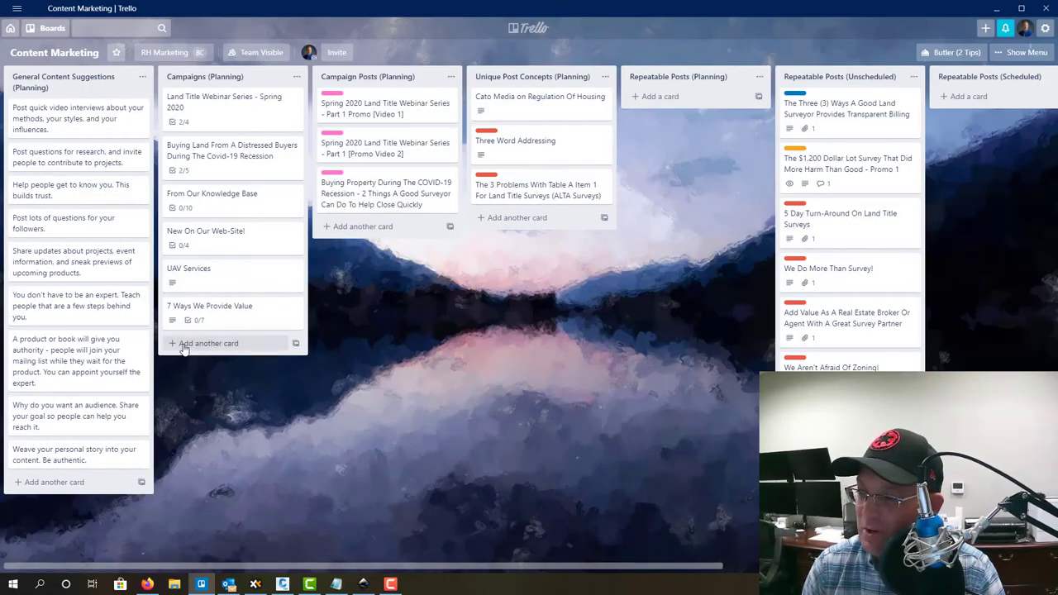
Step: Convert the checklist item "Understand The Client's Goals - From The Very Beginning" to a card and move it out of Campaigns (Planning) to another planning list
{"action": "left_click", "coordinate": [225, 307]}
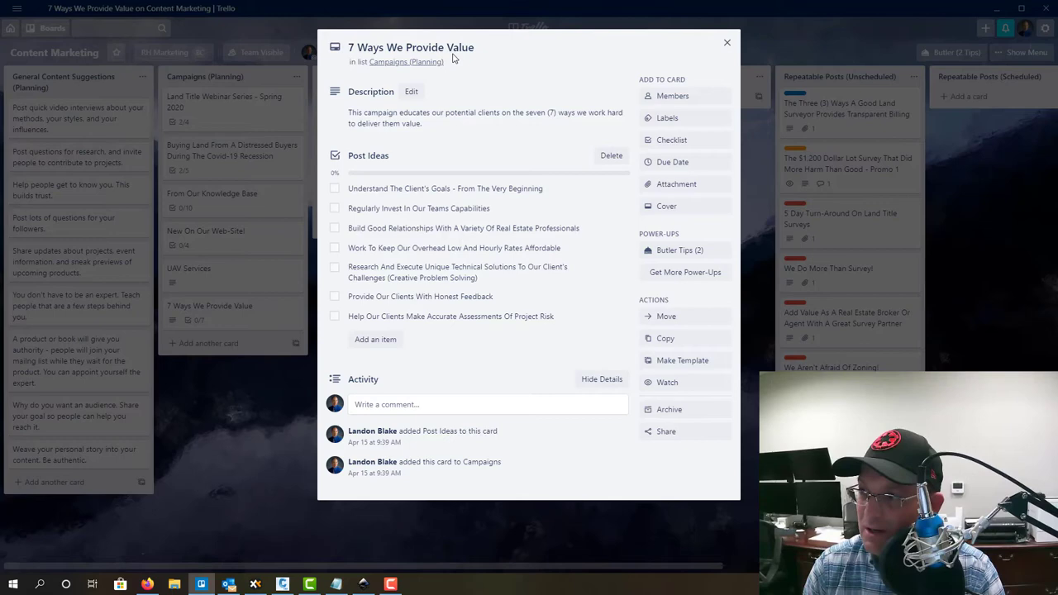
{"action": "mouse_move", "coordinate": [550, 199]}
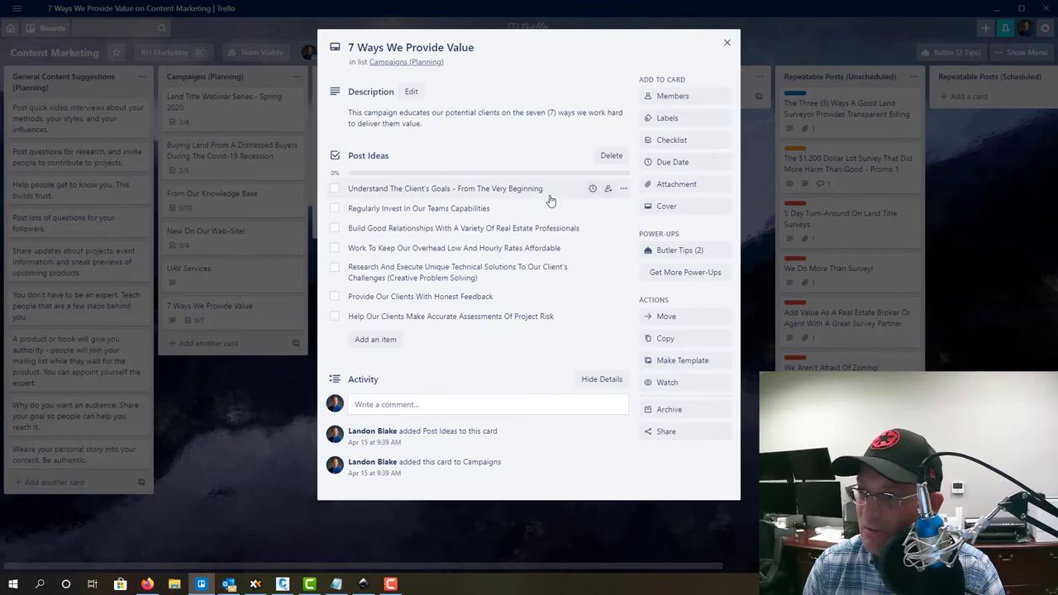
{"action": "left_click", "coordinate": [621, 189]}
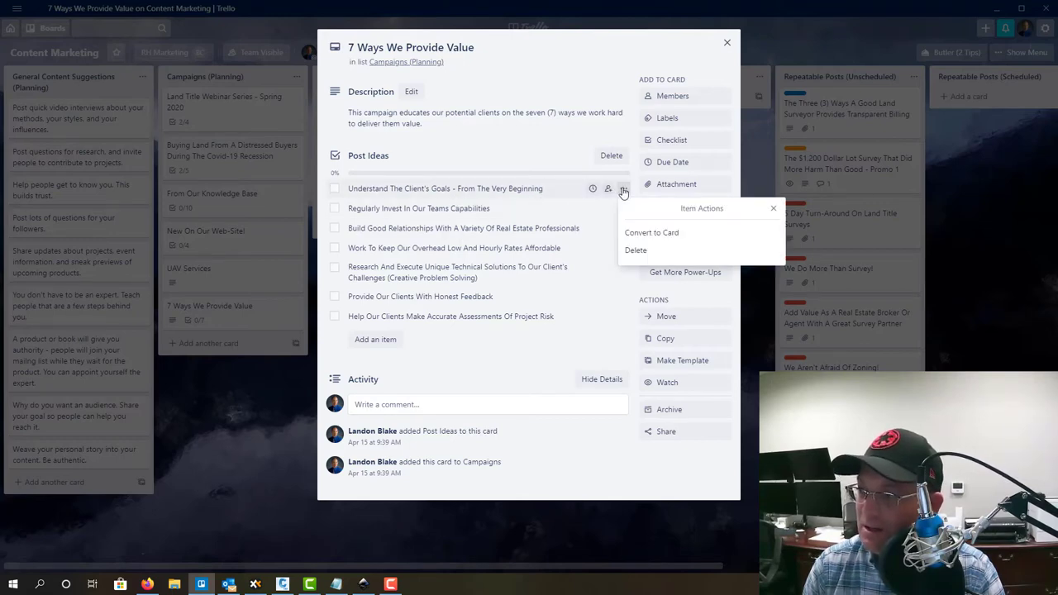
{"action": "left_click", "coordinate": [641, 234]}
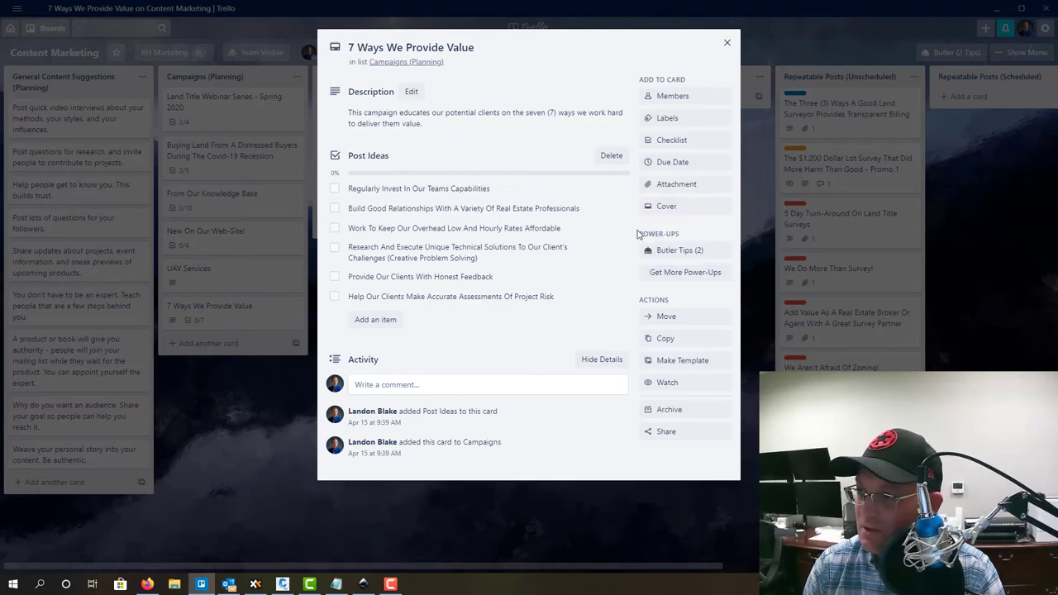
{"action": "left_click", "coordinate": [727, 43]}
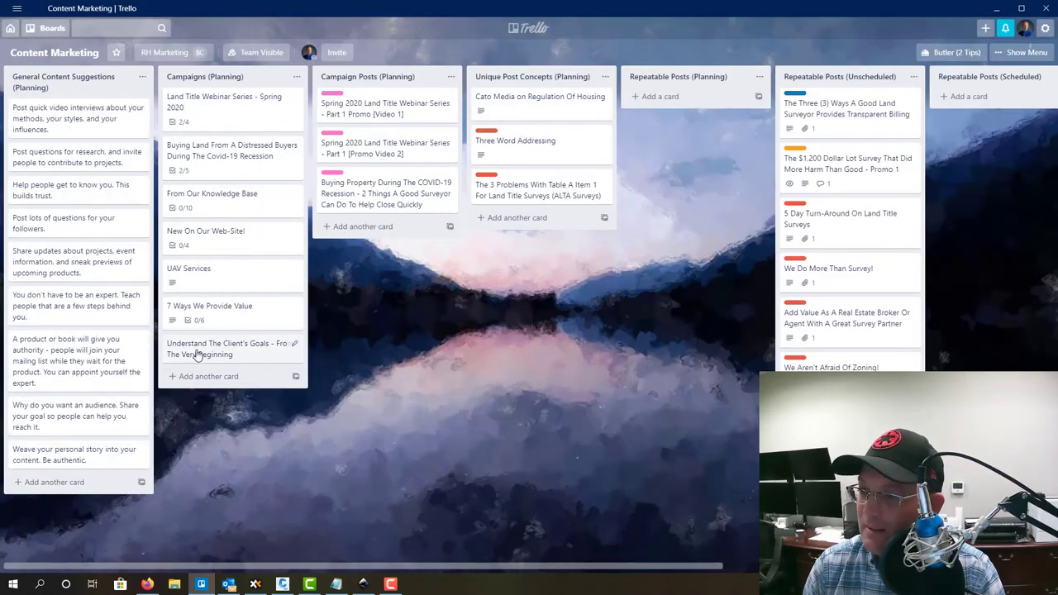
{"action": "left_click_drag", "start_coordinate": [202, 357], "coordinate": [494, 225]}
Step: Add "Understanding The Client's Goals - From The Very Beginning" as the first Post Ideas checklist item on the "7 Ways We Provide Value" card
{"action": "left_click", "coordinate": [197, 324]}
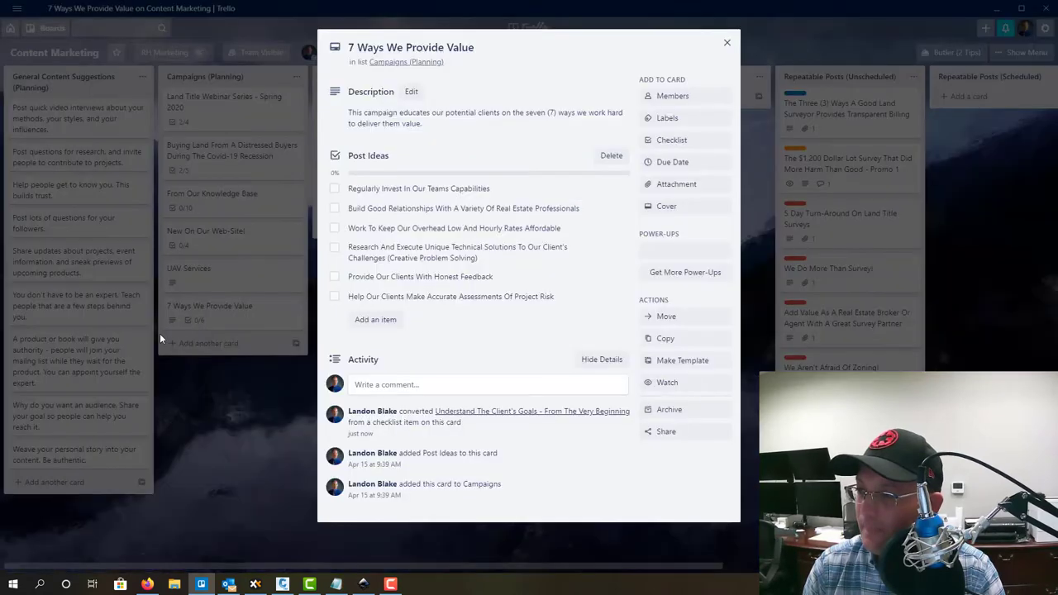
{"action": "left_click", "coordinate": [376, 320]}
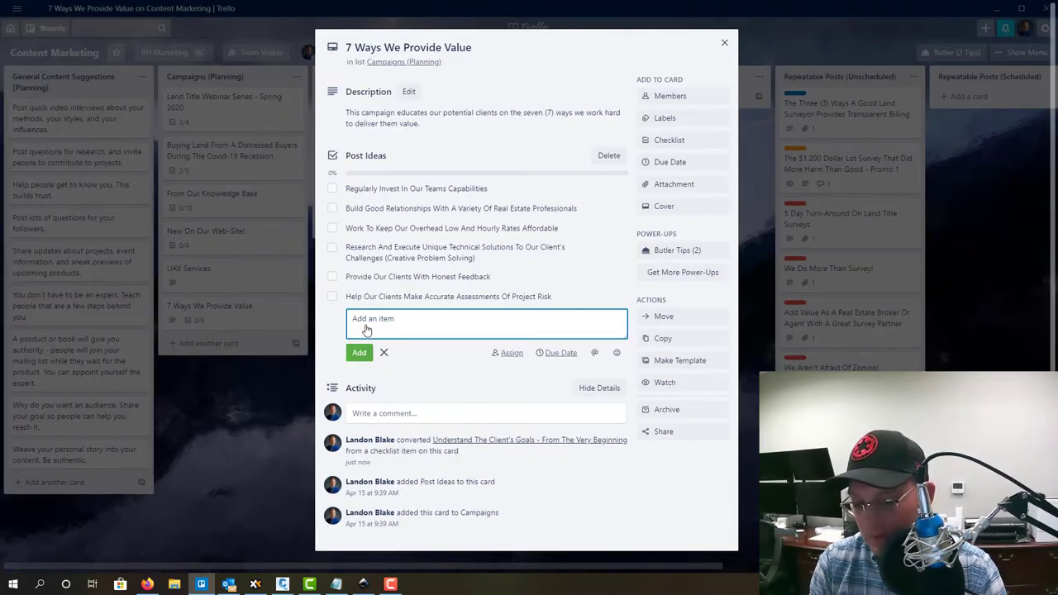
{"action": "type", "text": "Und"}
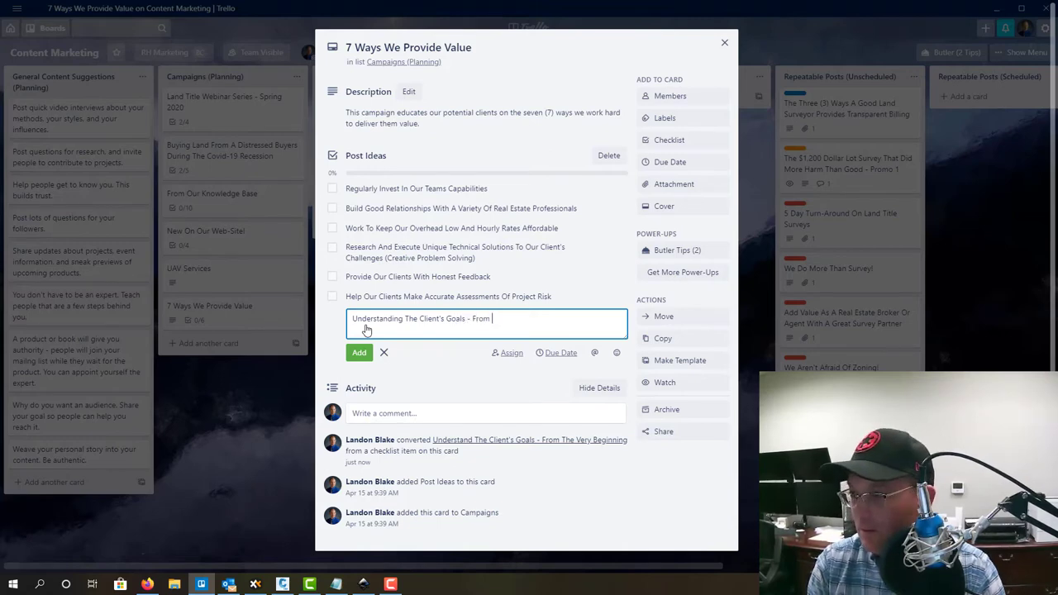
{"action": "type", "text": "Beginning"}
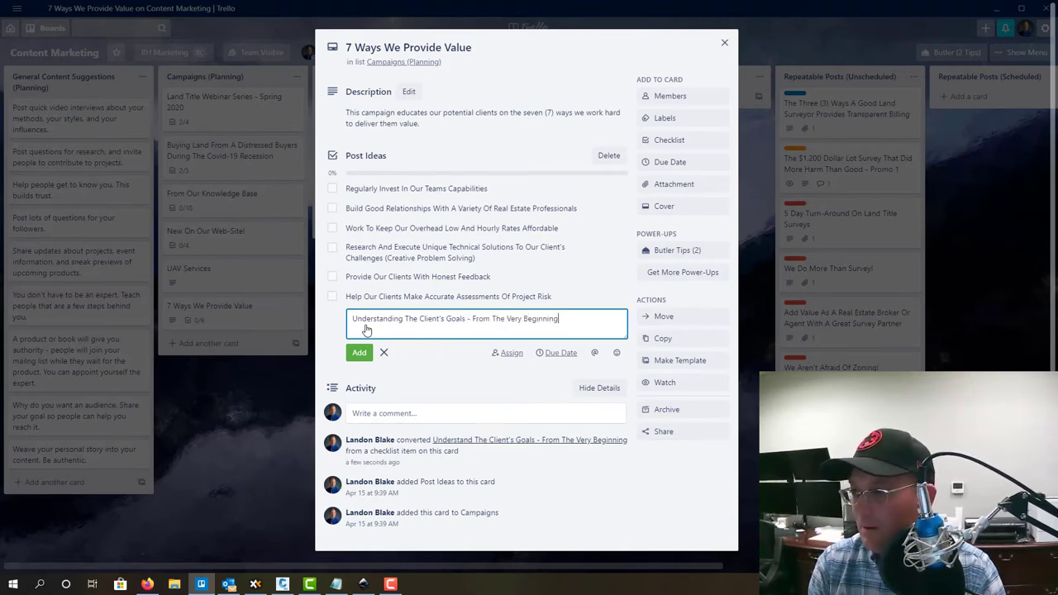
{"action": "key", "text": "Return"}
{"action": "left_click_drag", "start_coordinate": [366, 327], "coordinate": [359, 198]}
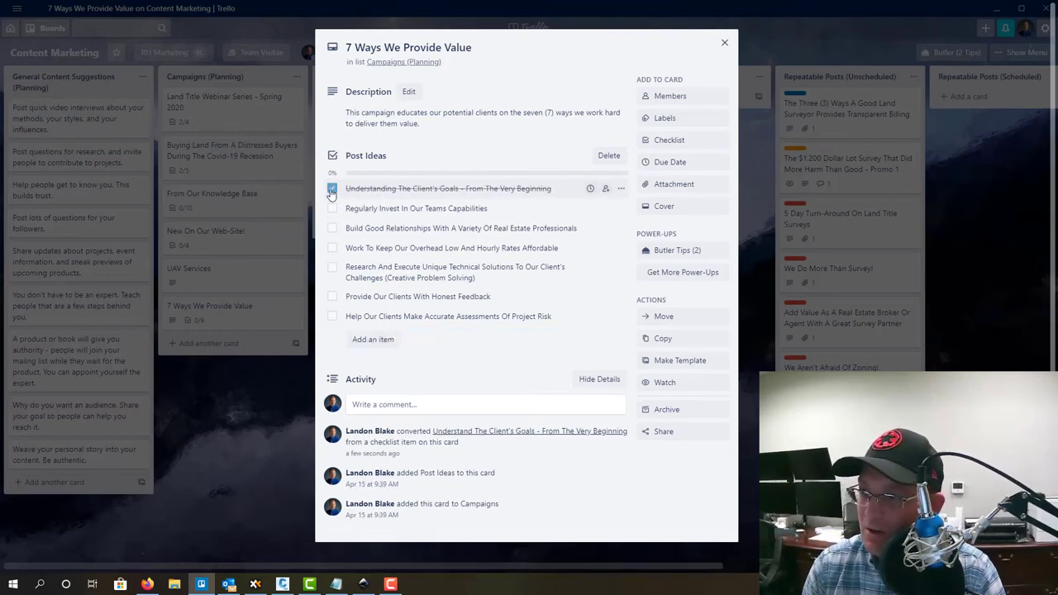
Step: Try checking off the Post Ideas item "Understanding The Client's Goals - From The Very Beginning" and uncheck it again
{"action": "left_click", "coordinate": [334, 192]}
{"action": "left_click", "coordinate": [334, 193]}
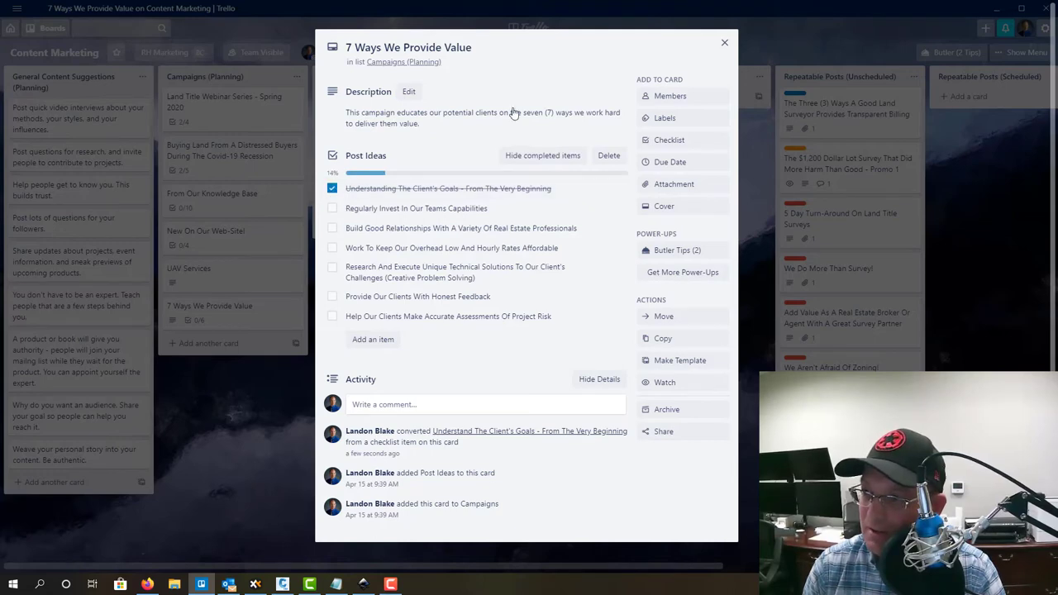
{"action": "left_click", "coordinate": [332, 189]}
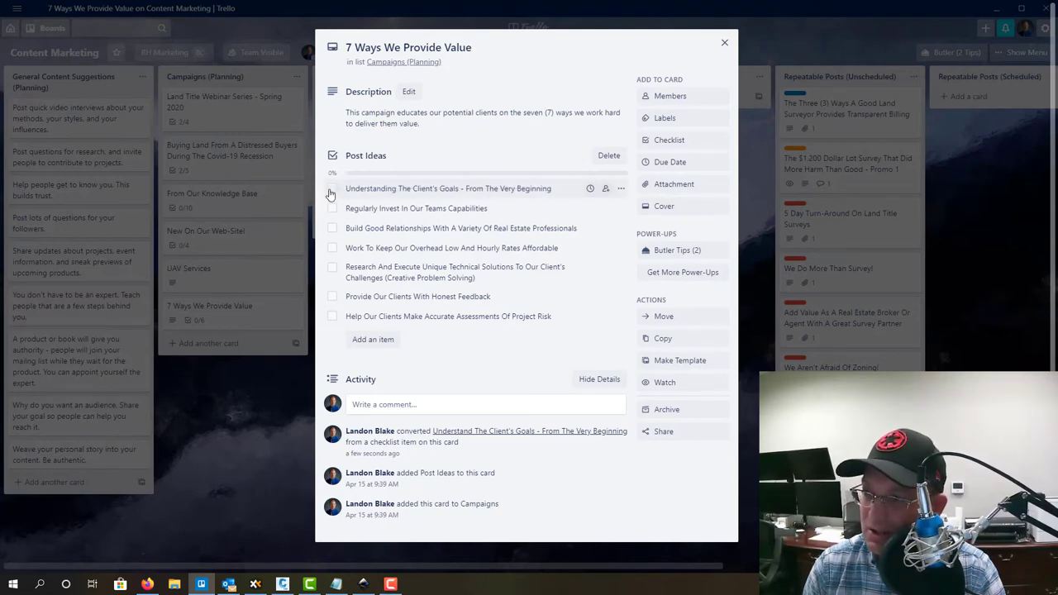
Step: Add the Campaign Post label to the "Understand The Client's Goals - From The Very Beginning" card in Unique Post Concepts (Planning)
{"action": "left_click", "coordinate": [724, 42]}
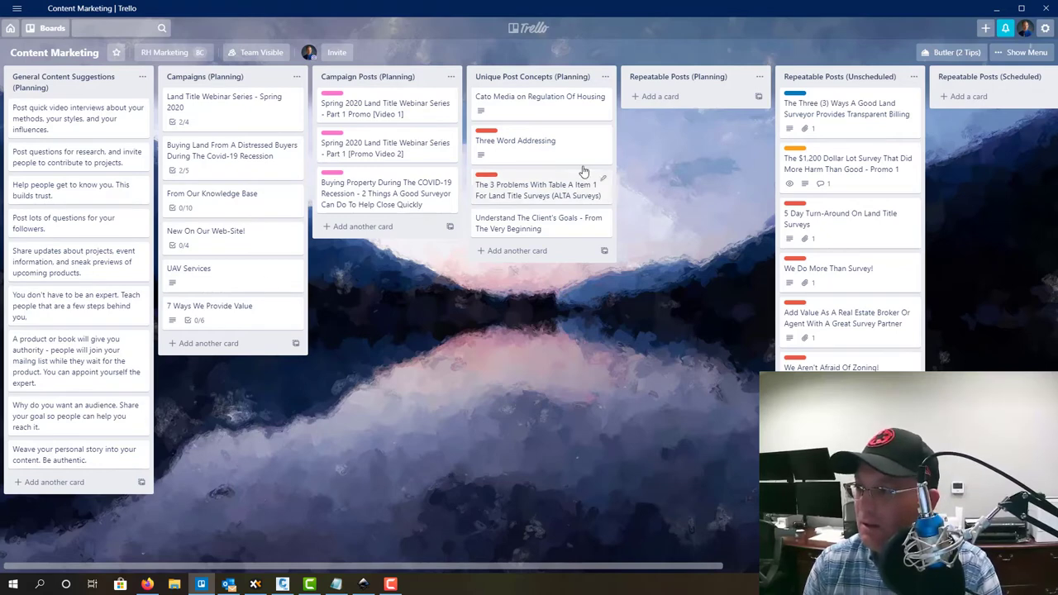
{"action": "left_click", "coordinate": [546, 222]}
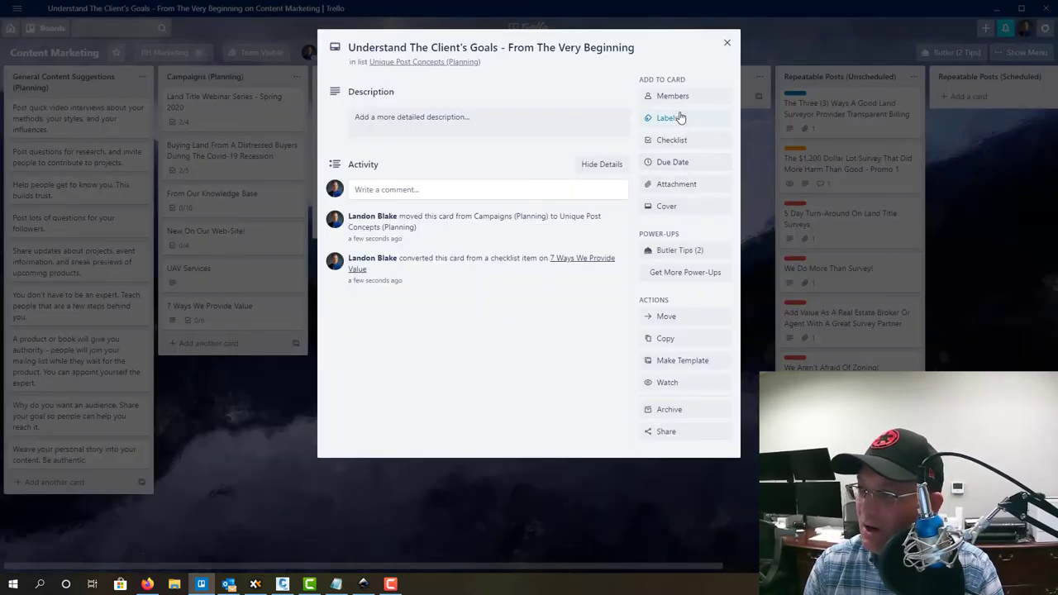
{"action": "left_click", "coordinate": [670, 117]}
{"action": "left_click", "coordinate": [707, 427]}
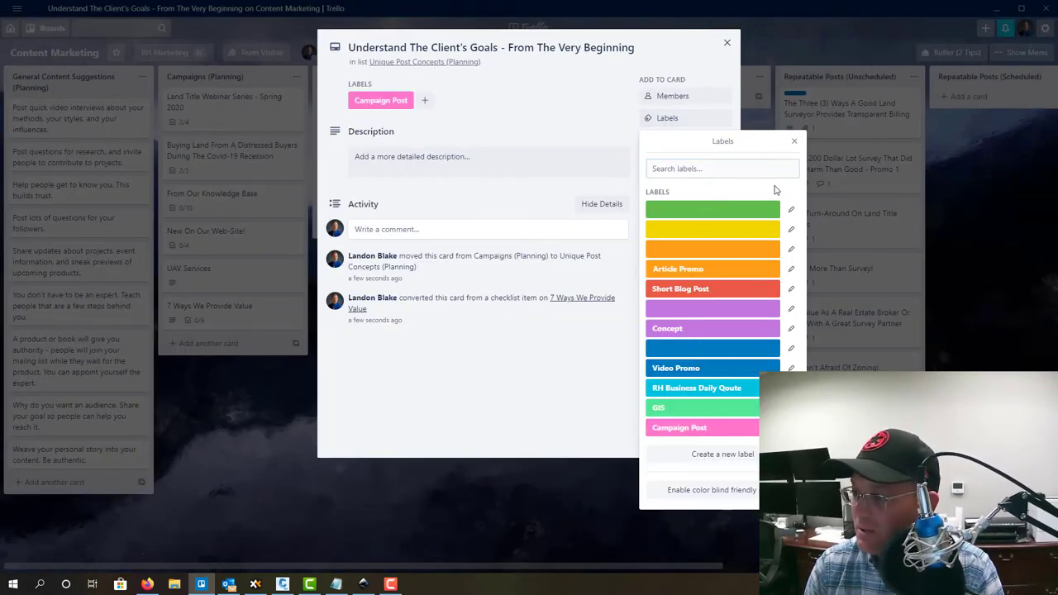
Step: Prefix the title of the "Understand The Client's Goals - From The Very Beginning" card with "7 Ways We Provide Value - " and close the card
{"action": "left_click", "coordinate": [350, 47]}
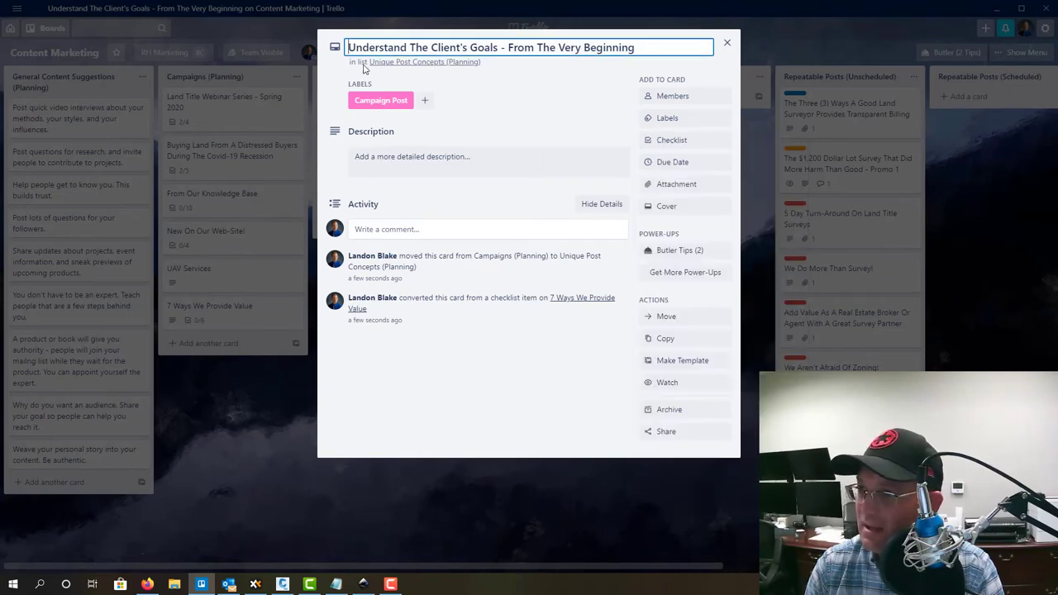
{"action": "type", "text": "7 Way"}
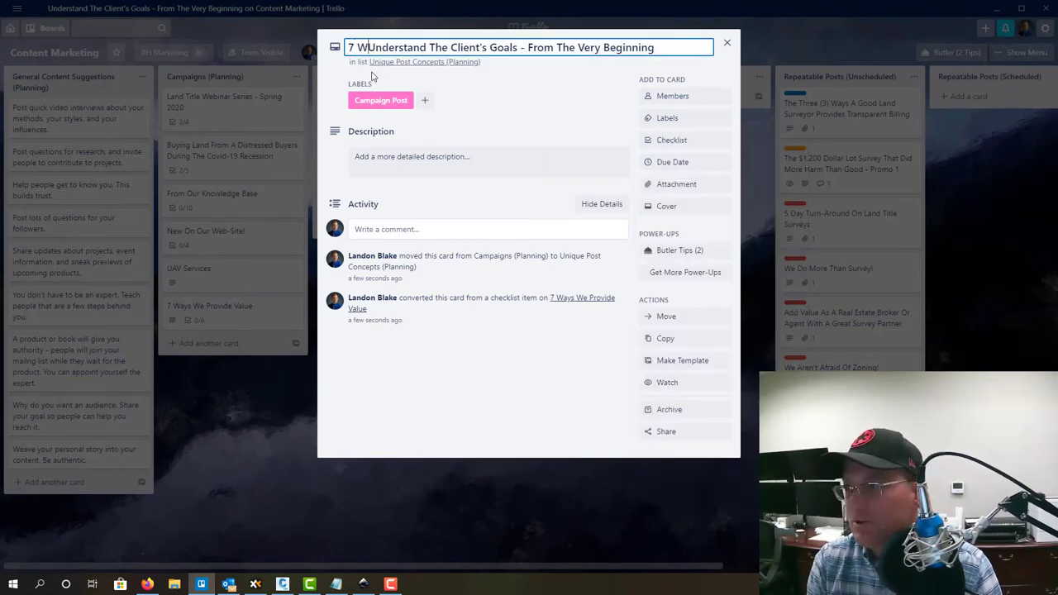
{"action": "type", "text": "s We Provide V"}
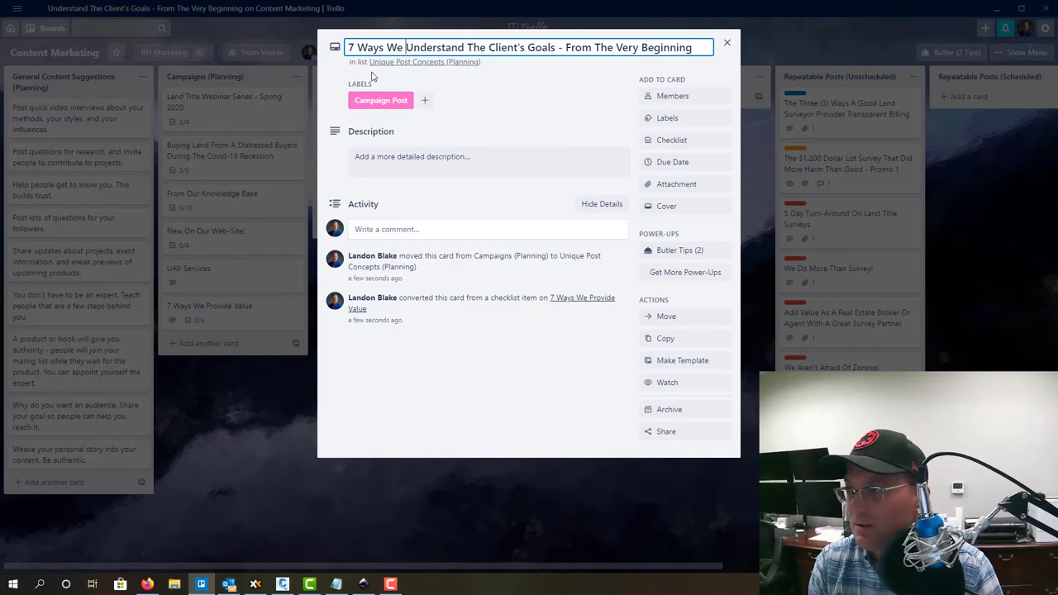
{"action": "type", "text": "alue -"}
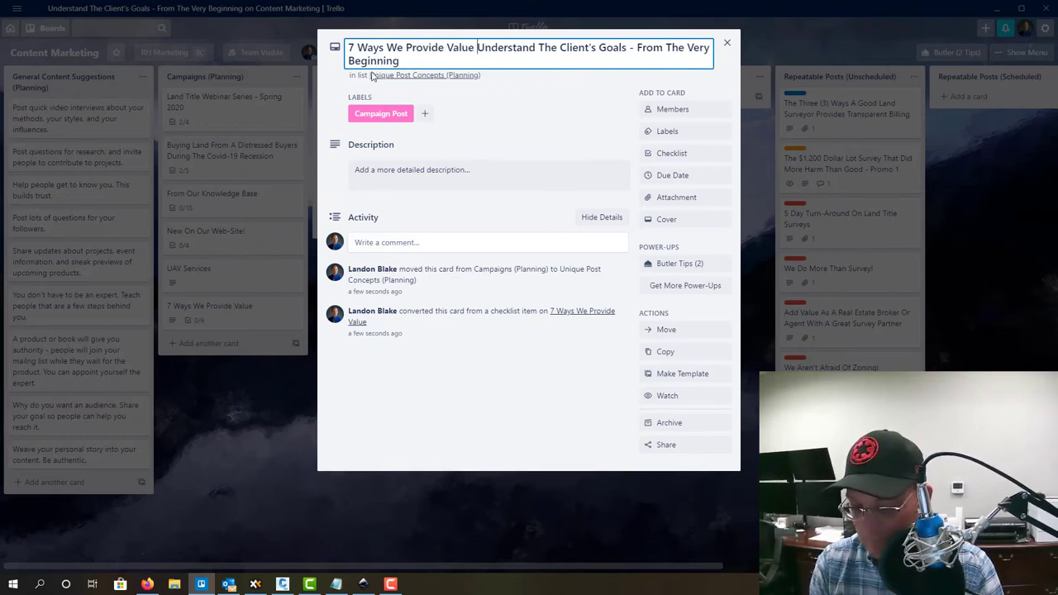
{"action": "left_click", "coordinate": [728, 42]}
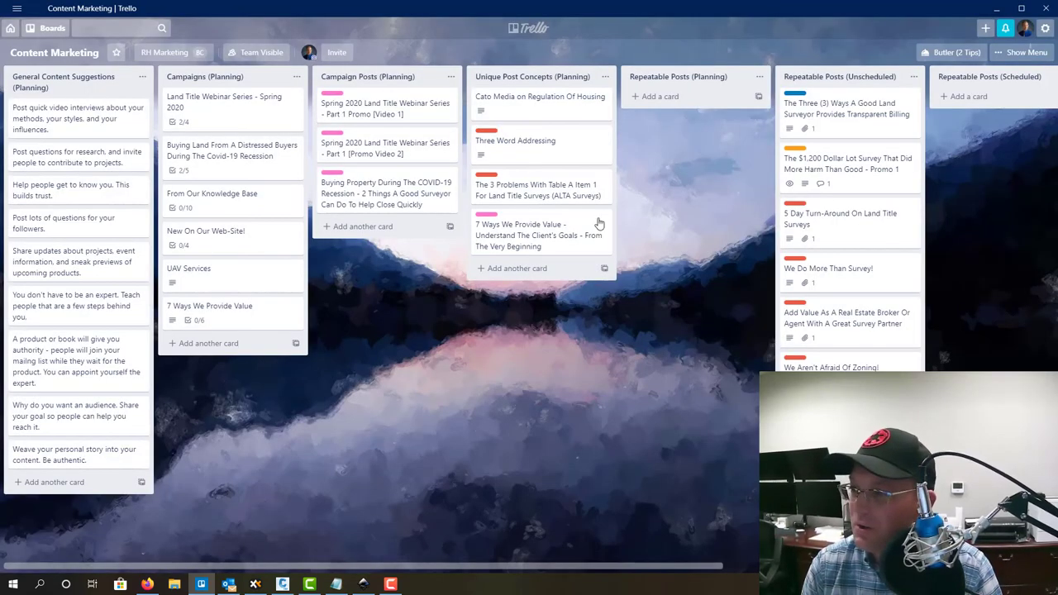
Step: Search the board's Power-Ups for "custom" and add the Custom Fields Power-Up
{"action": "left_click", "coordinate": [1007, 54]}
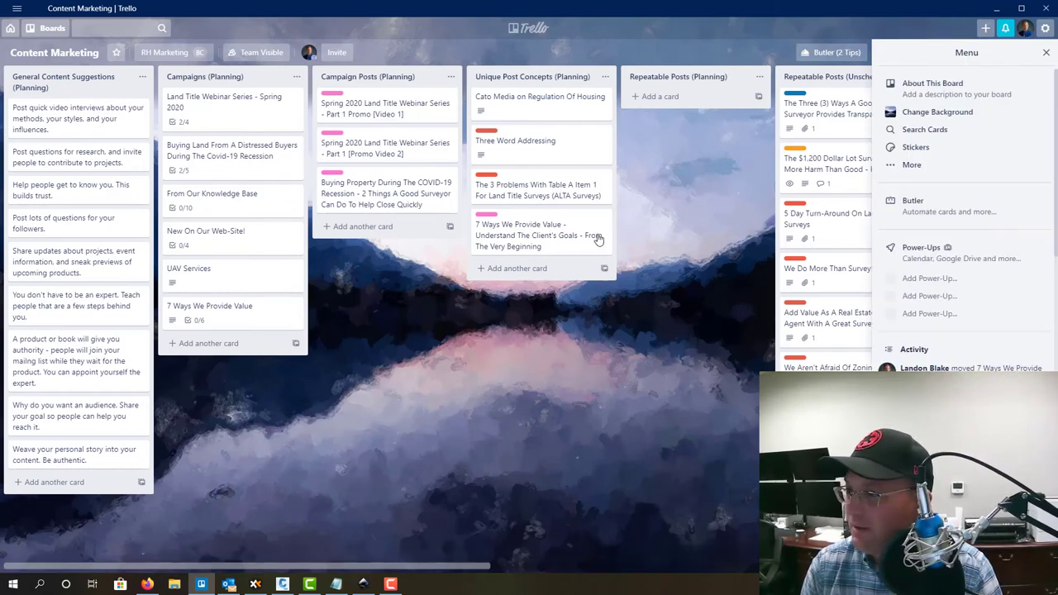
{"action": "left_click", "coordinate": [927, 258]}
{"action": "type", "text": "c"}
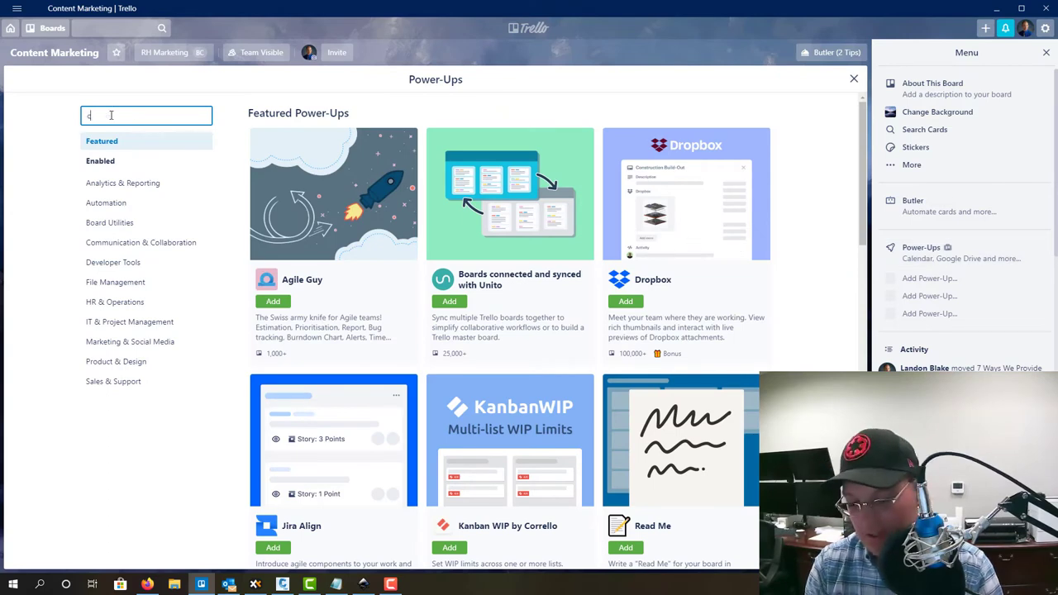
{"action": "type", "text": "ustom"}
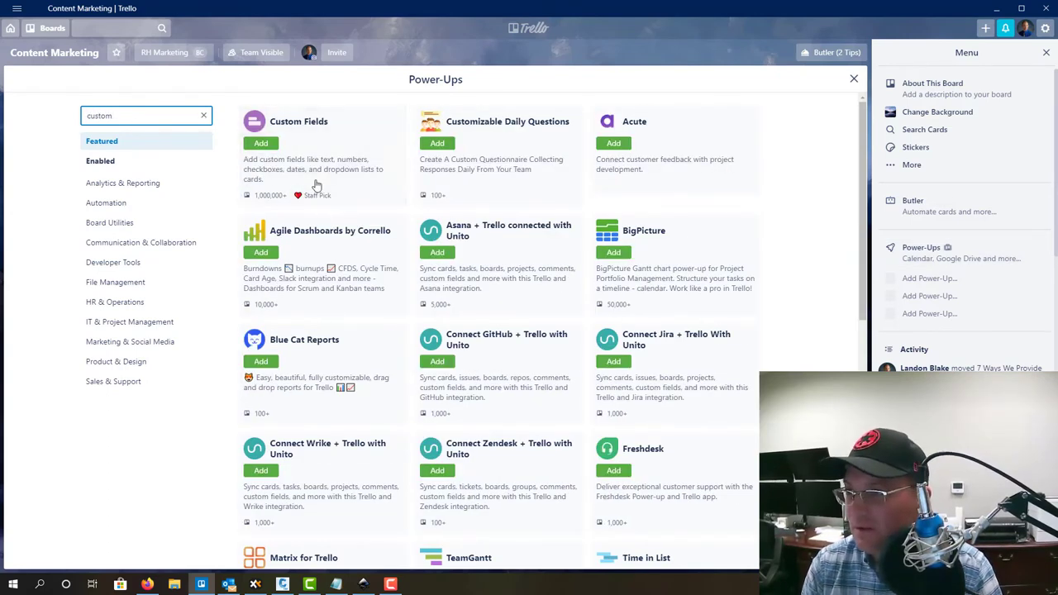
{"action": "left_click", "coordinate": [250, 147]}
{"action": "left_click", "coordinate": [303, 157]}
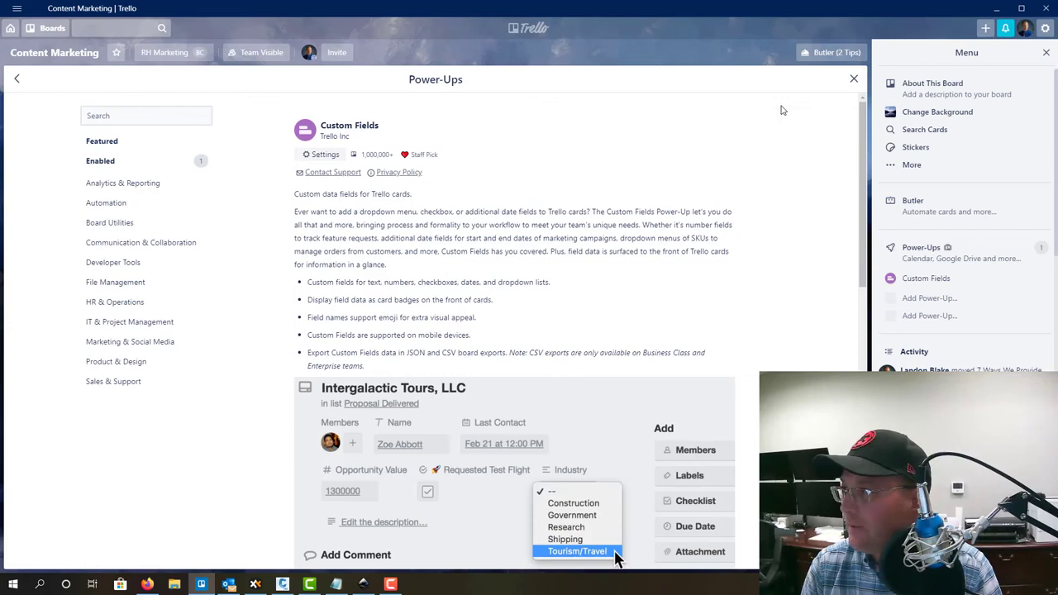
{"action": "left_click", "coordinate": [854, 80]}
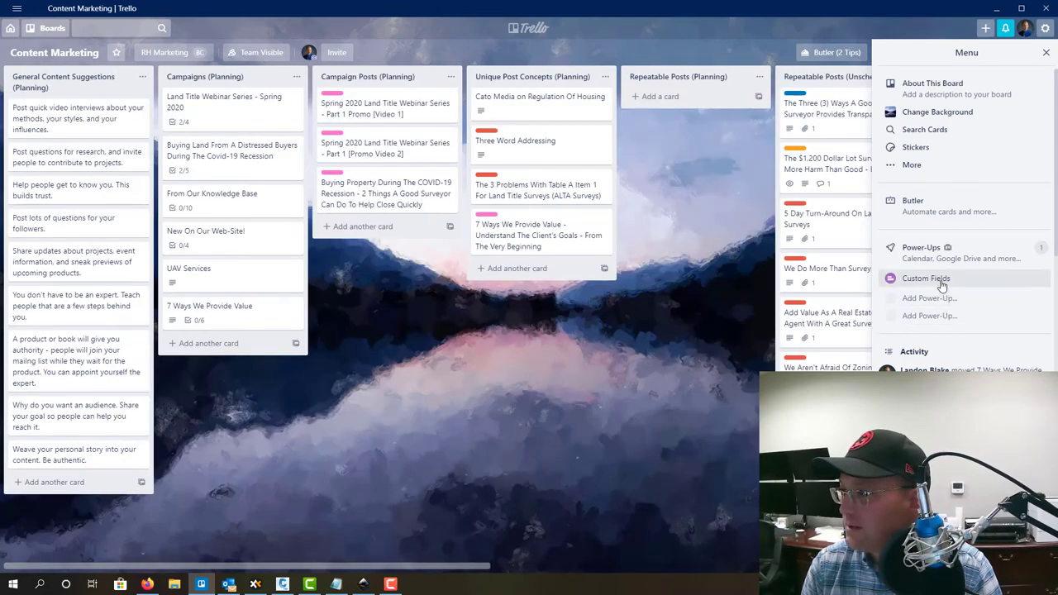
Step: Create a Text custom field named "Campaign Name" for the board
{"action": "left_click", "coordinate": [940, 283]}
{"action": "left_click", "coordinate": [921, 343]}
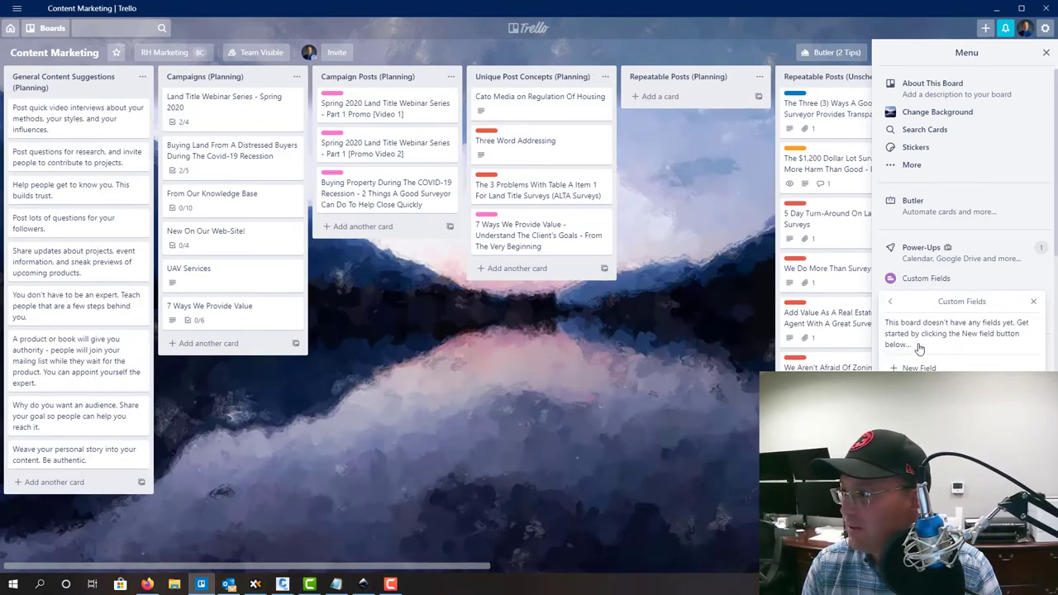
{"action": "left_click", "coordinate": [915, 368]}
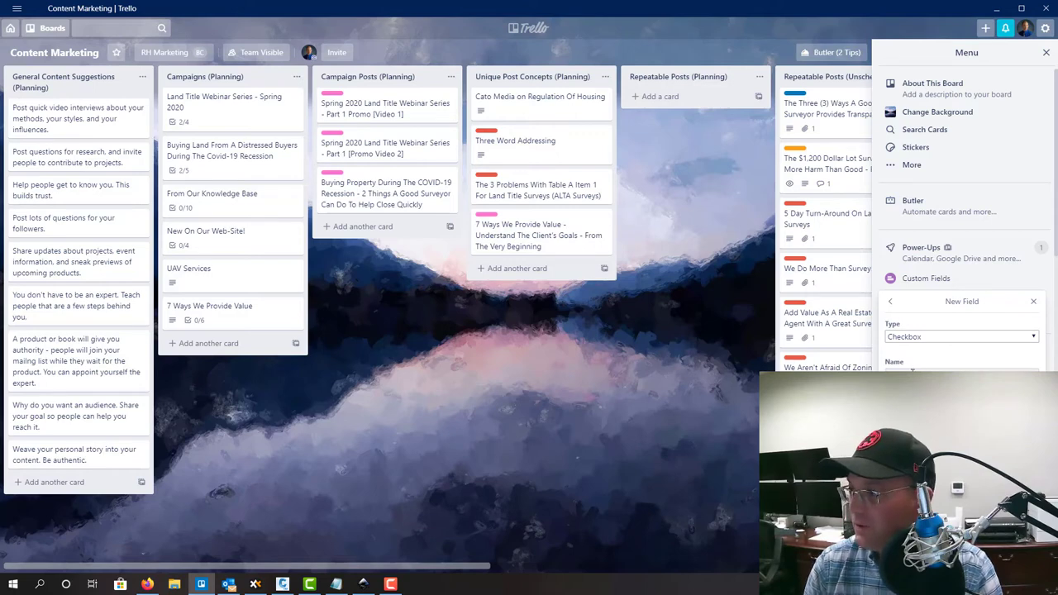
{"action": "left_click", "coordinate": [920, 340]}
{"action": "left_click", "coordinate": [918, 368]}
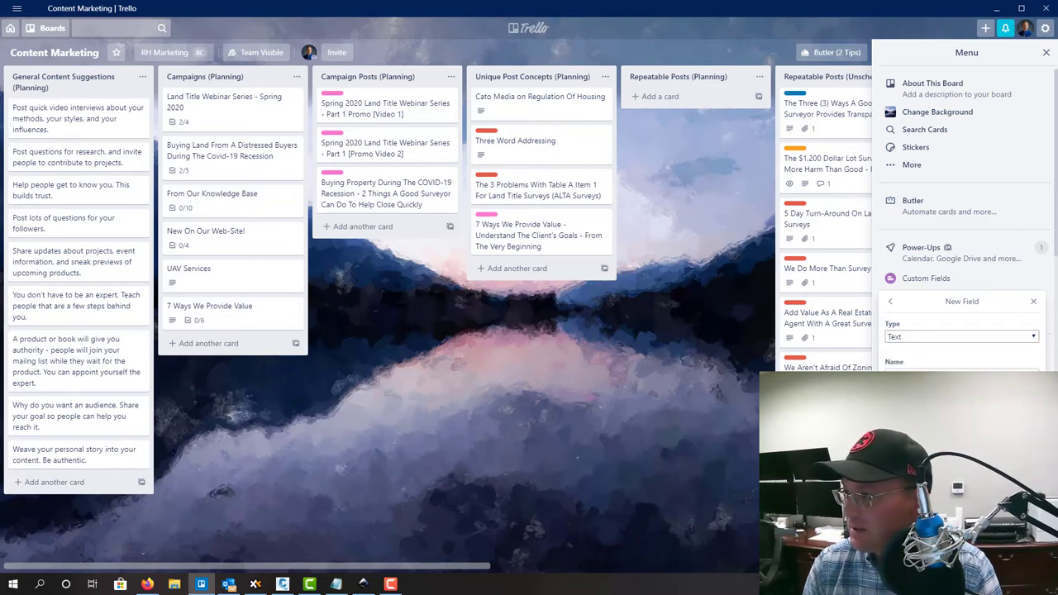
{"action": "left_click", "coordinate": [918, 376]}
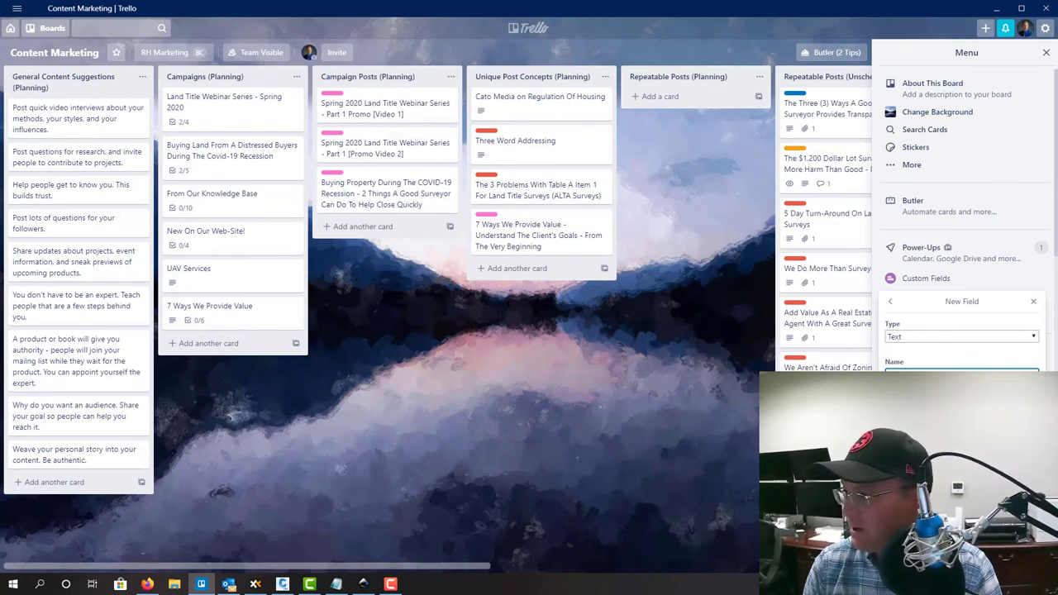
{"action": "key", "text": "Return"}
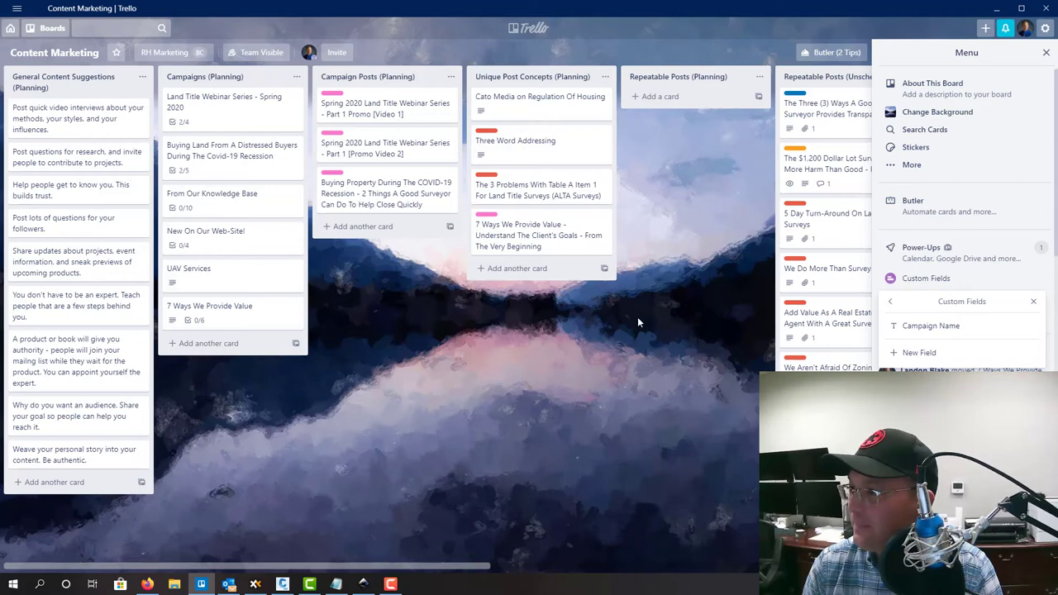
Step: Cut the "7 Ways We Provide Value -" prefix from the title of the "Understand The Client's Goals" card
{"action": "left_click", "coordinate": [553, 249]}
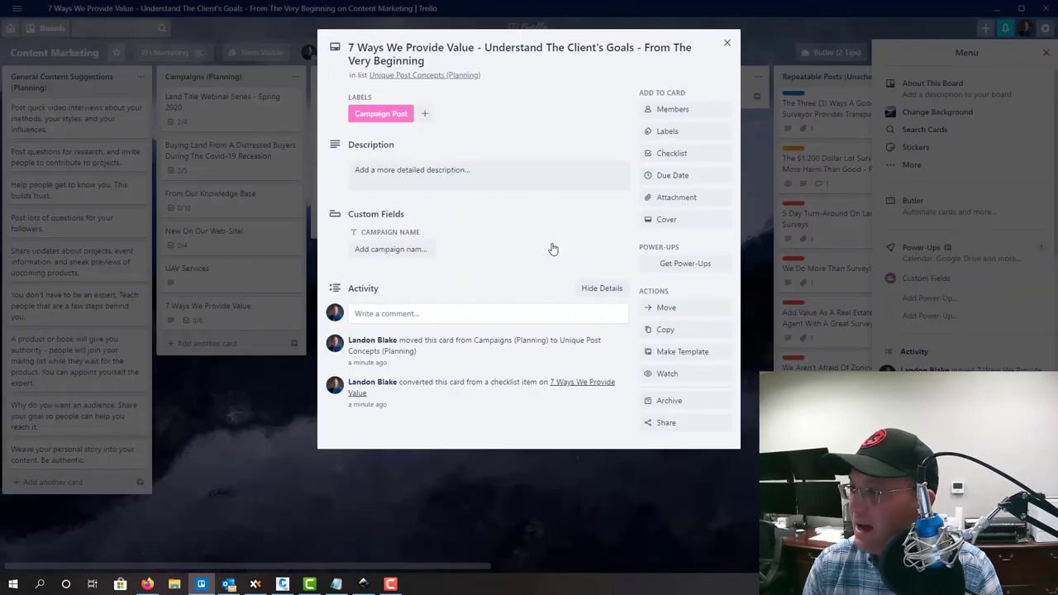
{"action": "left_click", "coordinate": [405, 249]}
{"action": "left_click", "coordinate": [482, 47]}
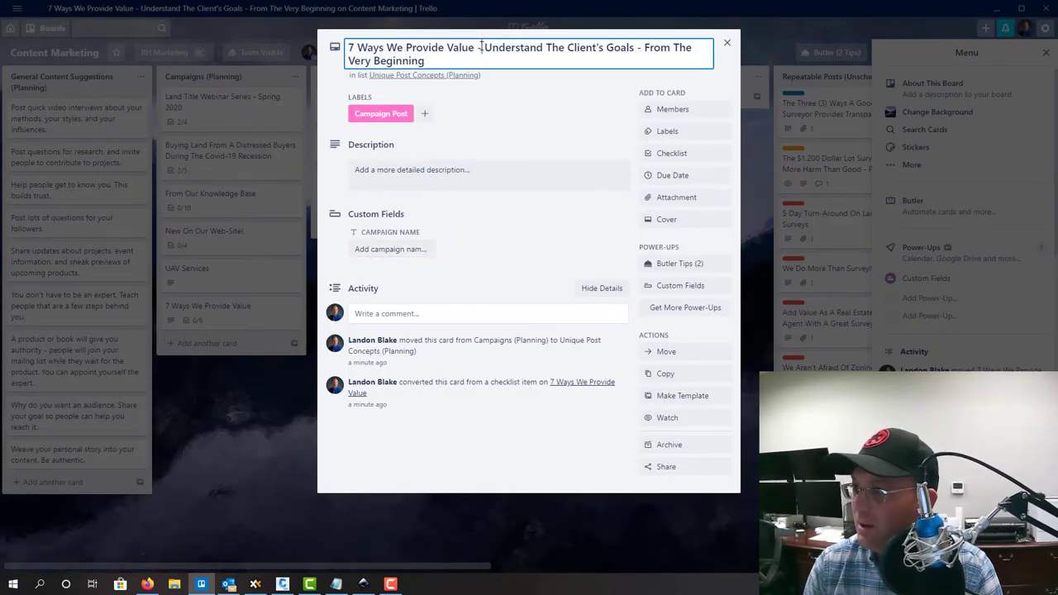
{"action": "left_click_drag", "start_coordinate": [482, 47], "coordinate": [372, 43]}
{"action": "right_click", "coordinate": [377, 45]}
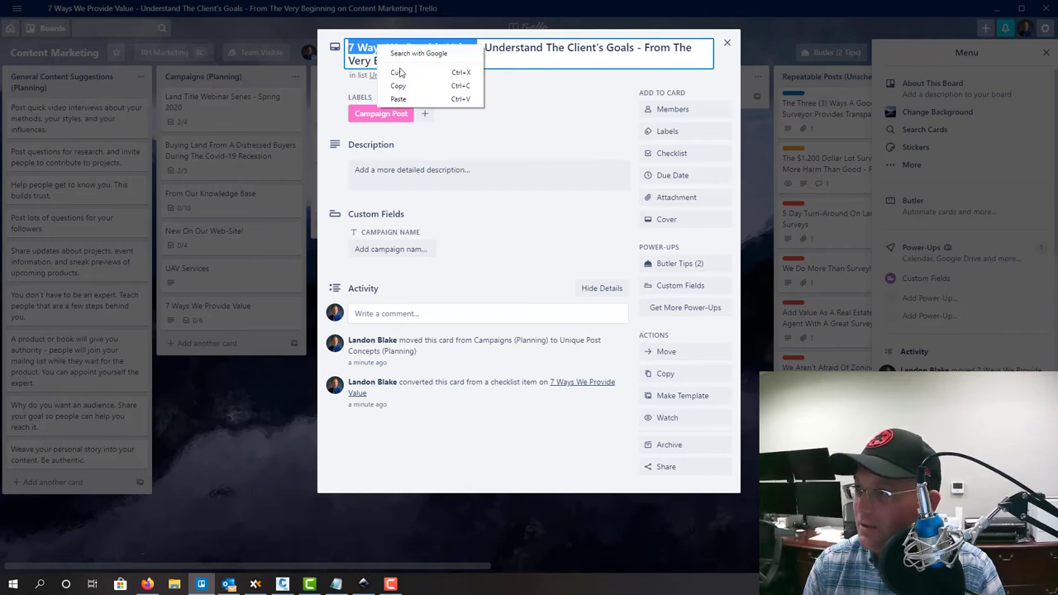
{"action": "left_click", "coordinate": [396, 73]}
{"action": "key", "text": "Delete"}
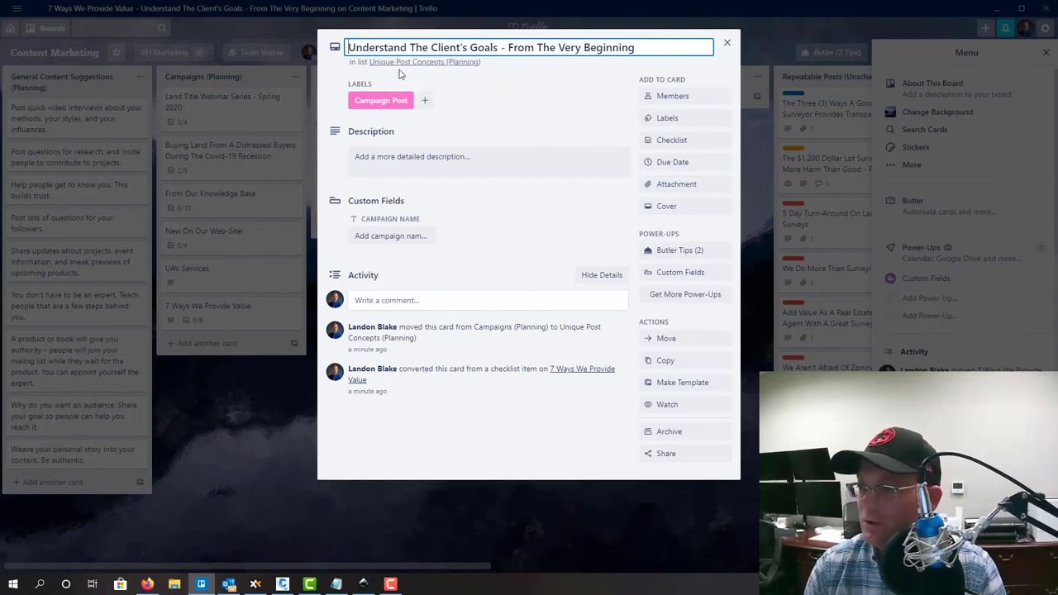
Step: Paste "7 Ways We Provide Value" as the card's Campaign Name without the trailing dash, and move the card to Campaign Posts (Planning)
{"action": "left_click", "coordinate": [423, 237]}
{"action": "key", "text": "ctrl+v"}
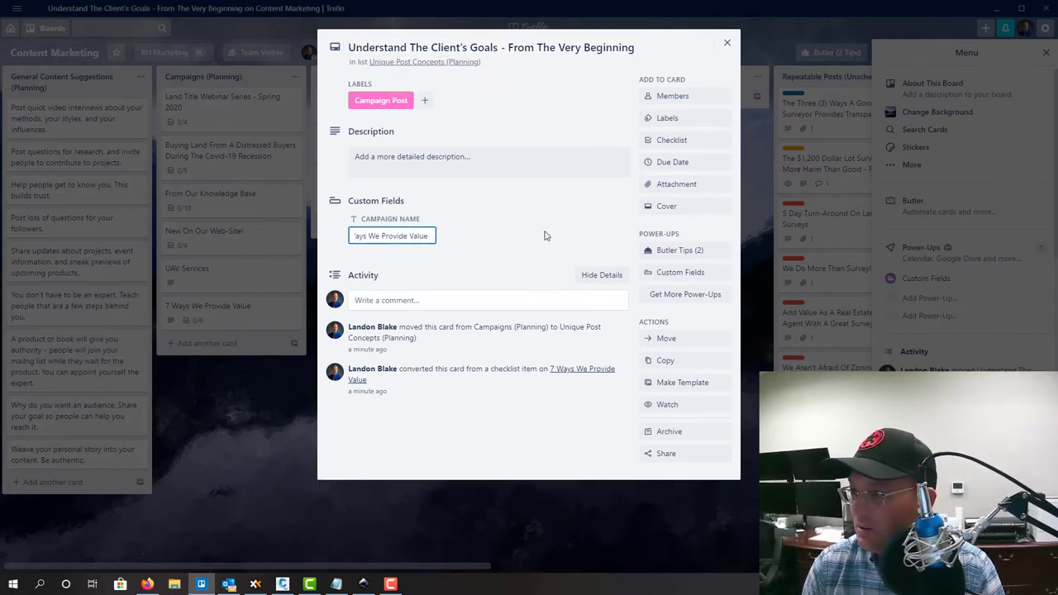
{"action": "key", "text": "BackSpace"}
{"action": "left_click", "coordinate": [519, 234]}
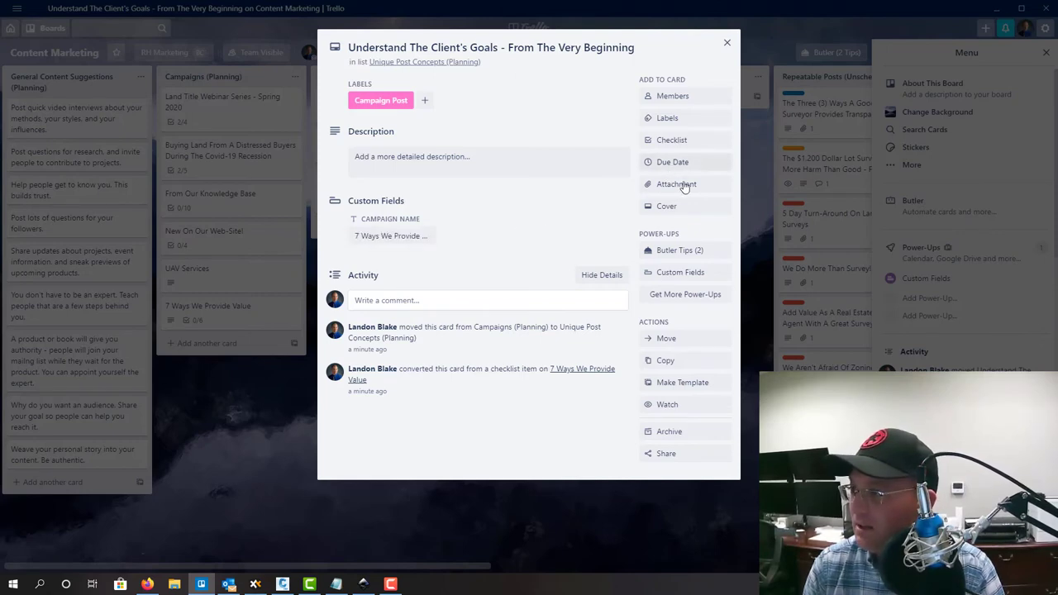
{"action": "left_click", "coordinate": [727, 42]}
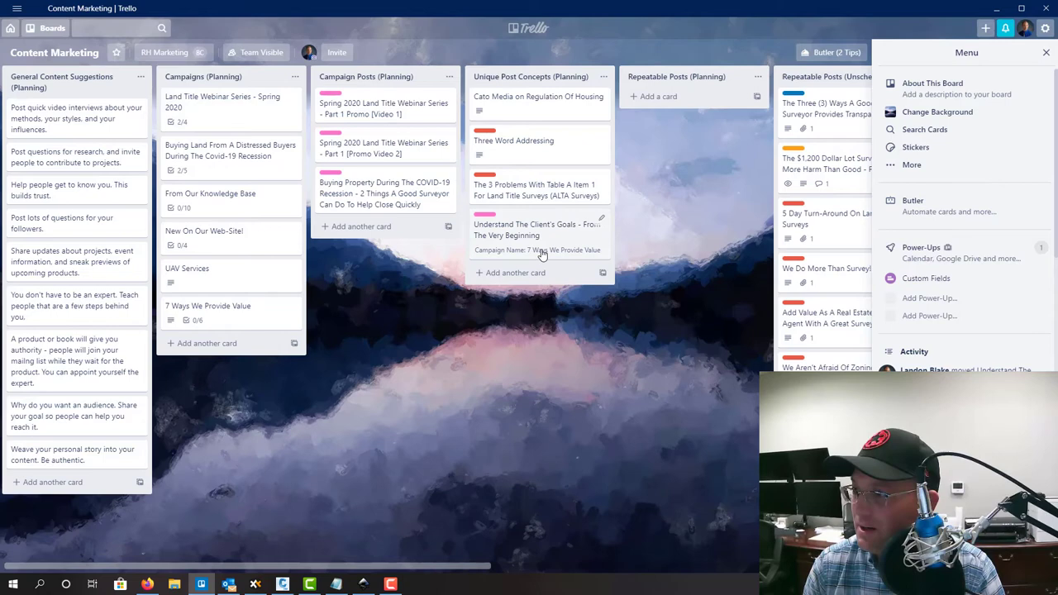
{"action": "left_click_drag", "start_coordinate": [543, 238], "coordinate": [393, 217]}
Step: Cut "Buying Property During The COVID-19 Recession" from its card's title, leaving "2 Things A Good Surveyor Can Do To Help Close Quickly"
{"action": "left_click", "coordinate": [397, 198]}
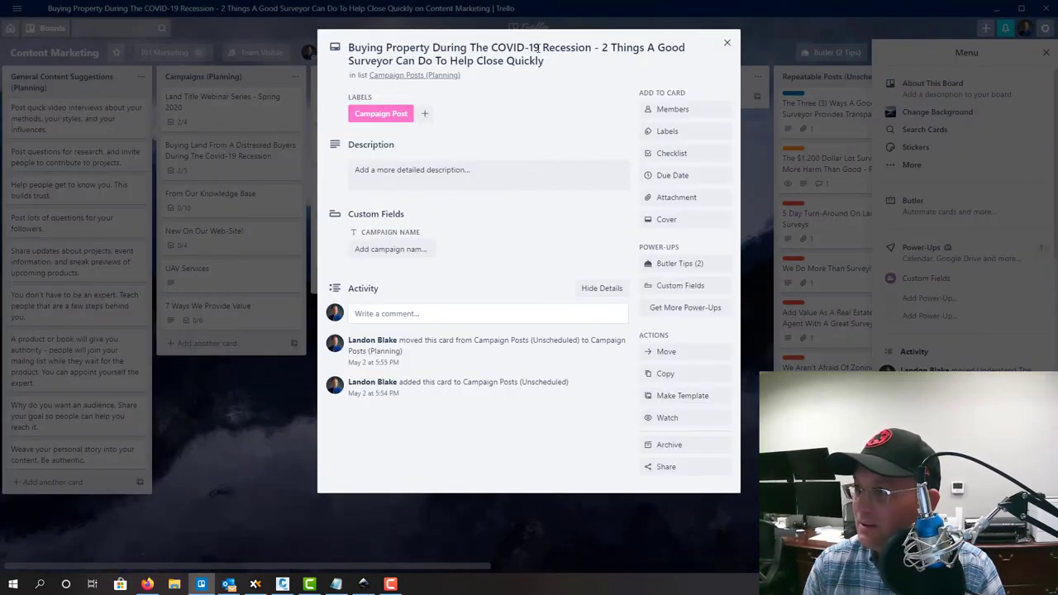
{"action": "left_click_drag", "start_coordinate": [591, 47], "coordinate": [324, 54]}
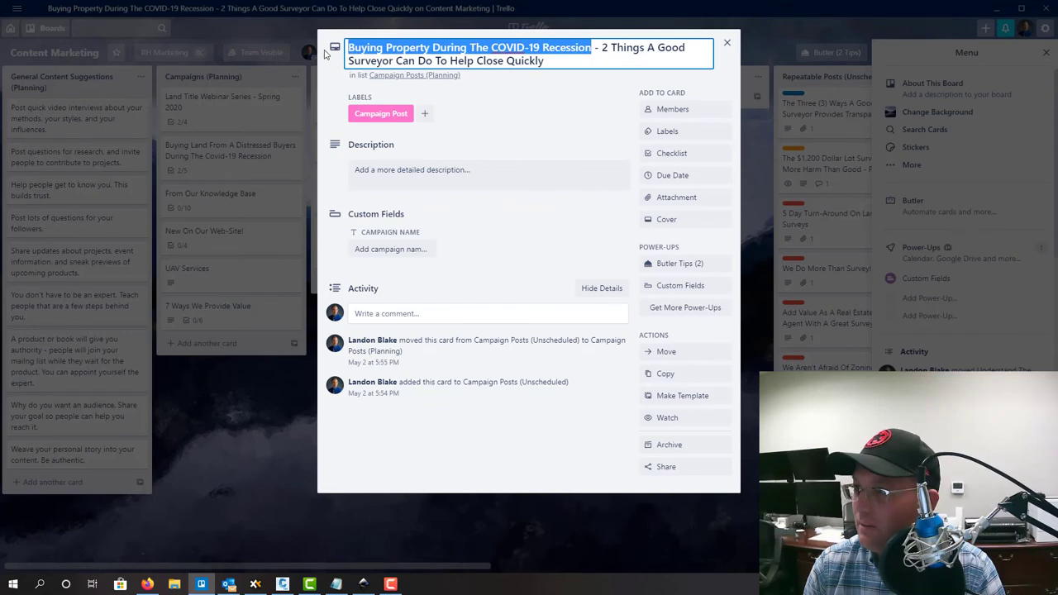
{"action": "right_click", "coordinate": [430, 47]}
{"action": "left_click", "coordinate": [460, 71]}
{"action": "key", "text": "Delete"}
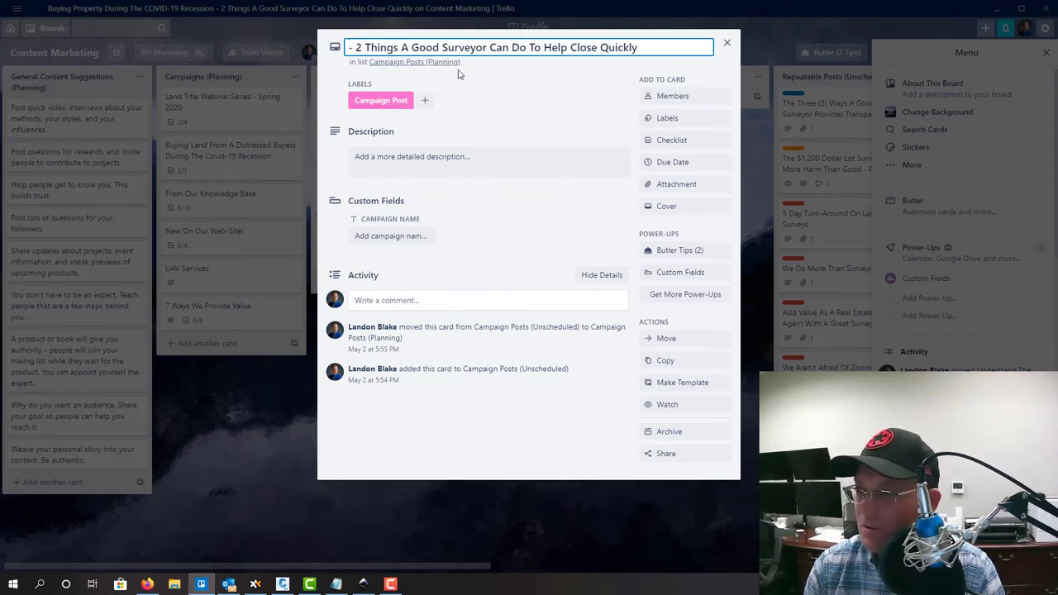
{"action": "key", "text": "Delete"}
{"action": "key", "text": "Delete"}
Step: Paste "Buying Property During The COVID-19 Recession" as the Campaign Name of the "2 Things A Good Surveyor Can Do" card and close it
{"action": "left_click", "coordinate": [400, 235]}
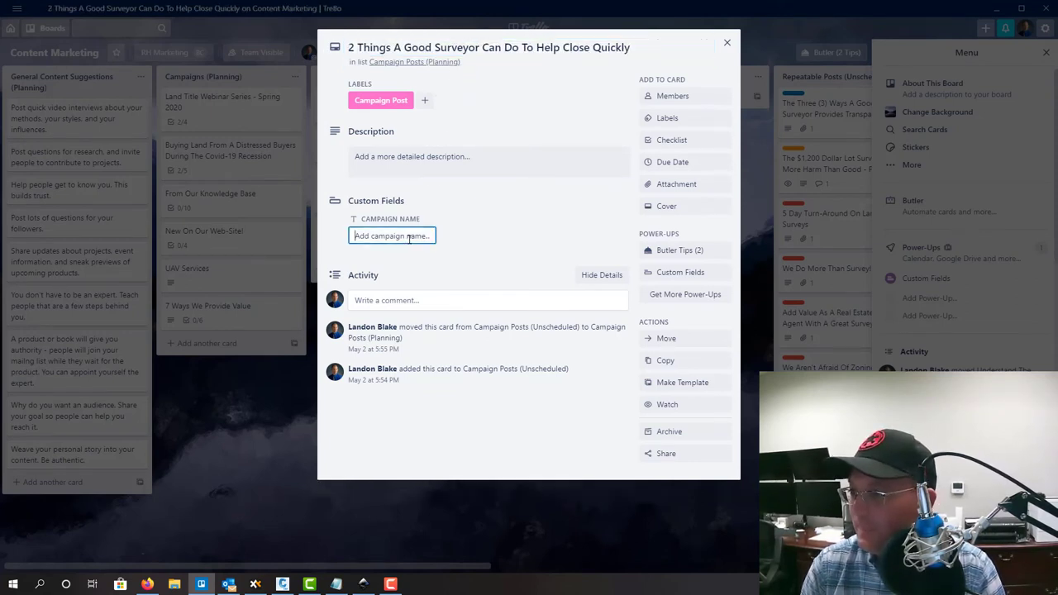
{"action": "key", "text": "ctrl+v"}
{"action": "left_click", "coordinate": [406, 275]}
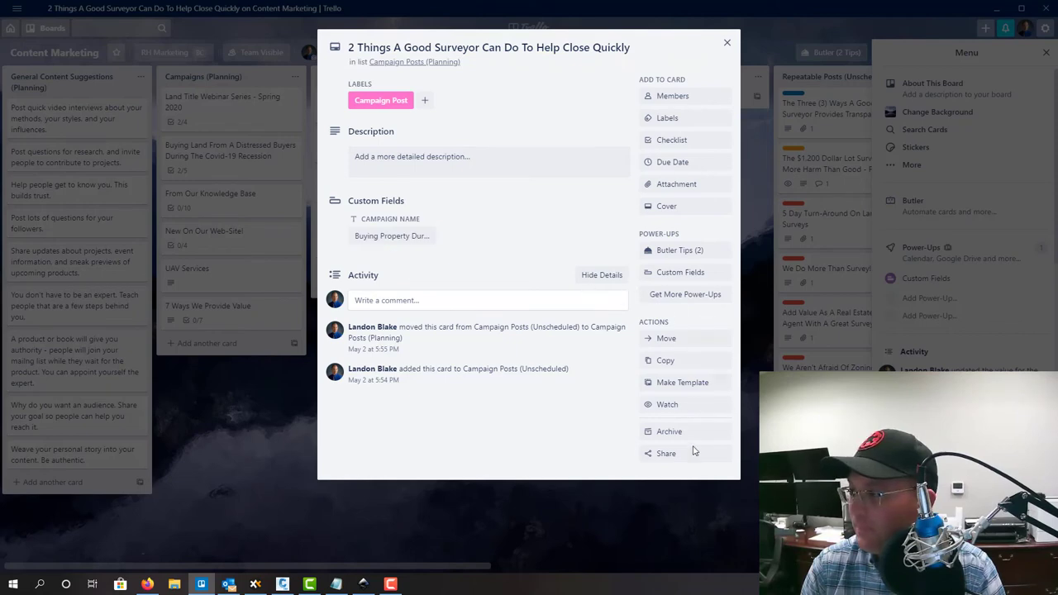
{"action": "left_click", "coordinate": [727, 43]}
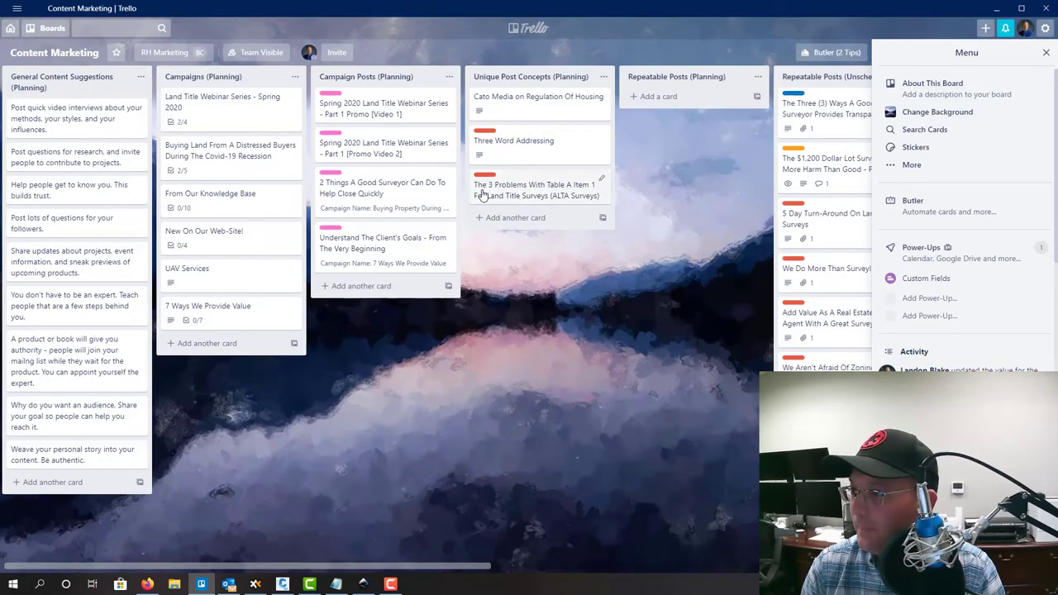
Step: Cut the "Spring 2020 Land Title Webinar Series -" prefix from the title of the "Part 1 [Promo Video 2]" card
{"action": "left_click", "coordinate": [396, 159]}
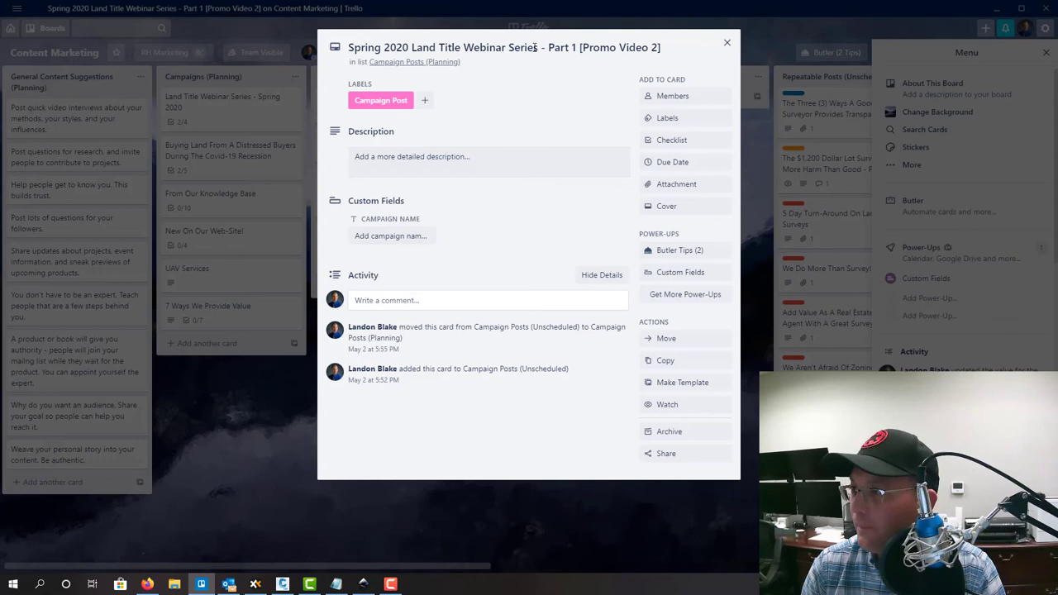
{"action": "left_click_drag", "start_coordinate": [547, 48], "coordinate": [335, 48]}
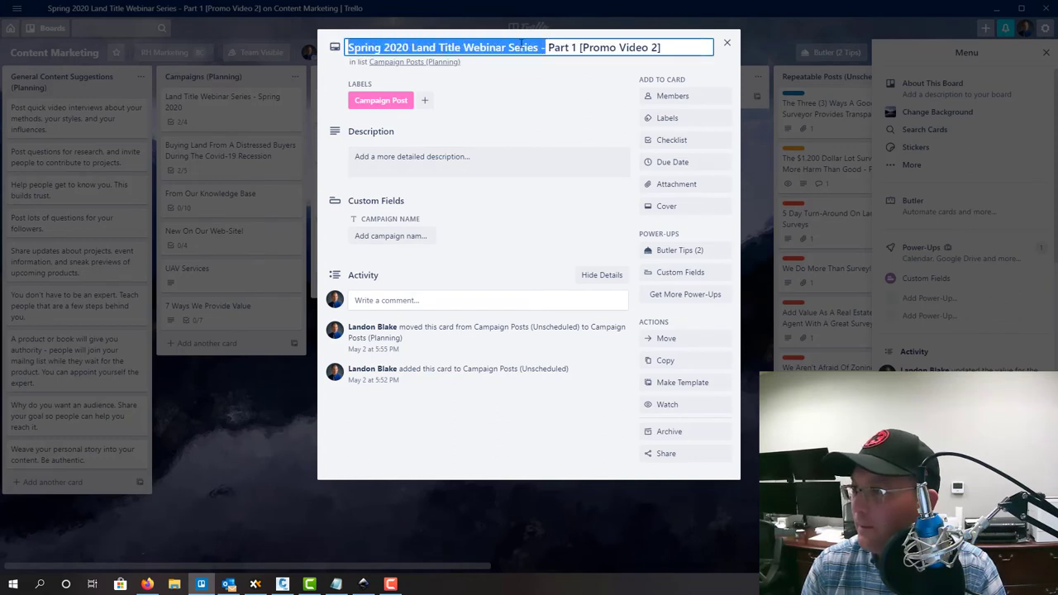
{"action": "key", "text": "BackSpace"}
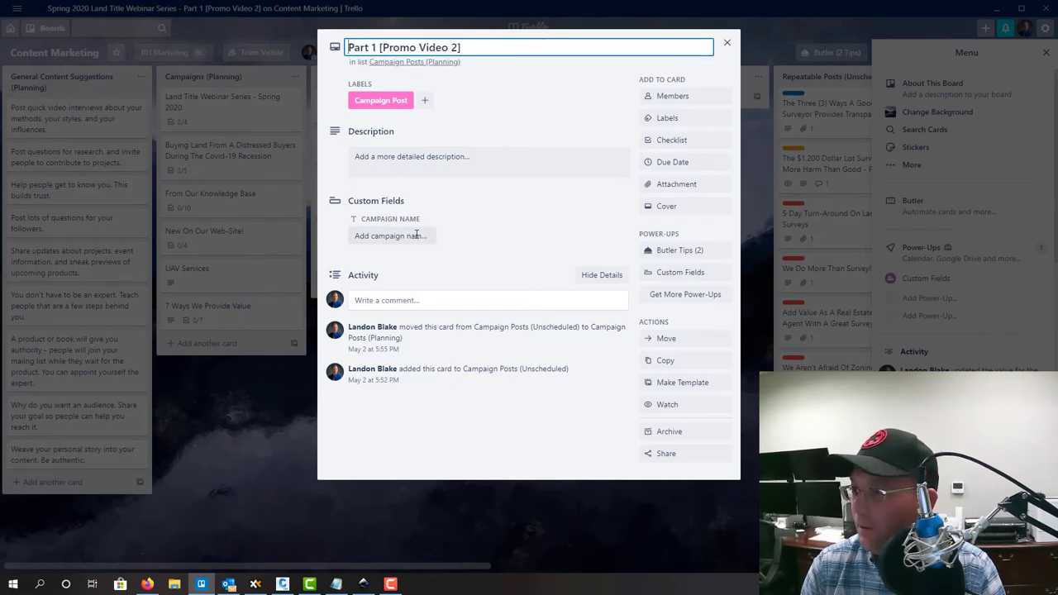
Step: Paste "Spring 2020 Land Title Webinar Series" as the Promo Video 2 card's Campaign Name without the trailing dash, and close the card
{"action": "left_click", "coordinate": [417, 236]}
{"action": "key", "text": "ctrl+v"}
{"action": "key", "text": "BackSpace"}
{"action": "key", "text": "BackSpace"}
{"action": "key", "text": "BackSpace"}
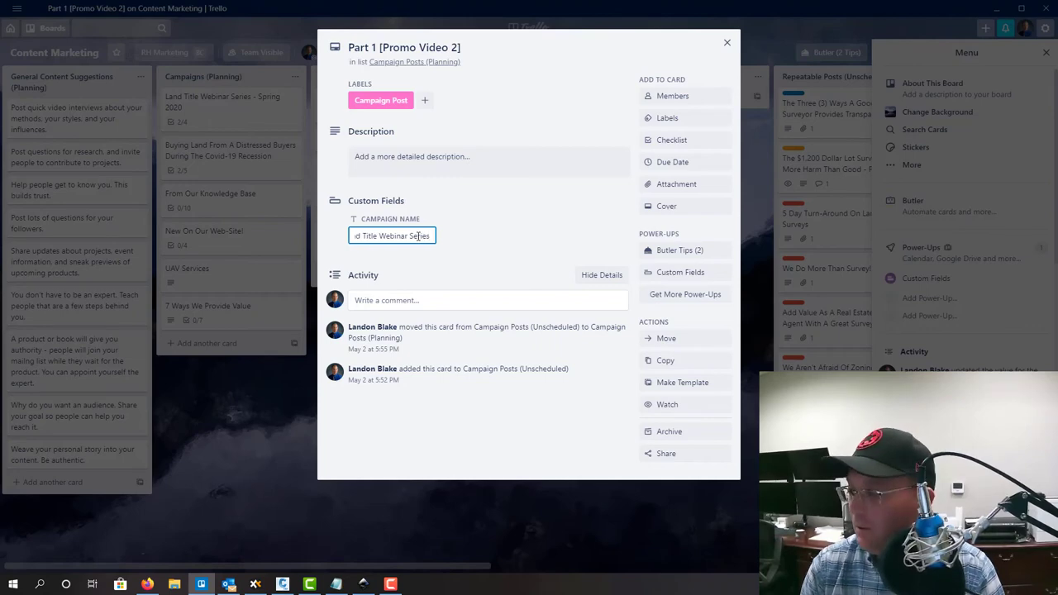
{"action": "key", "text": "Return"}
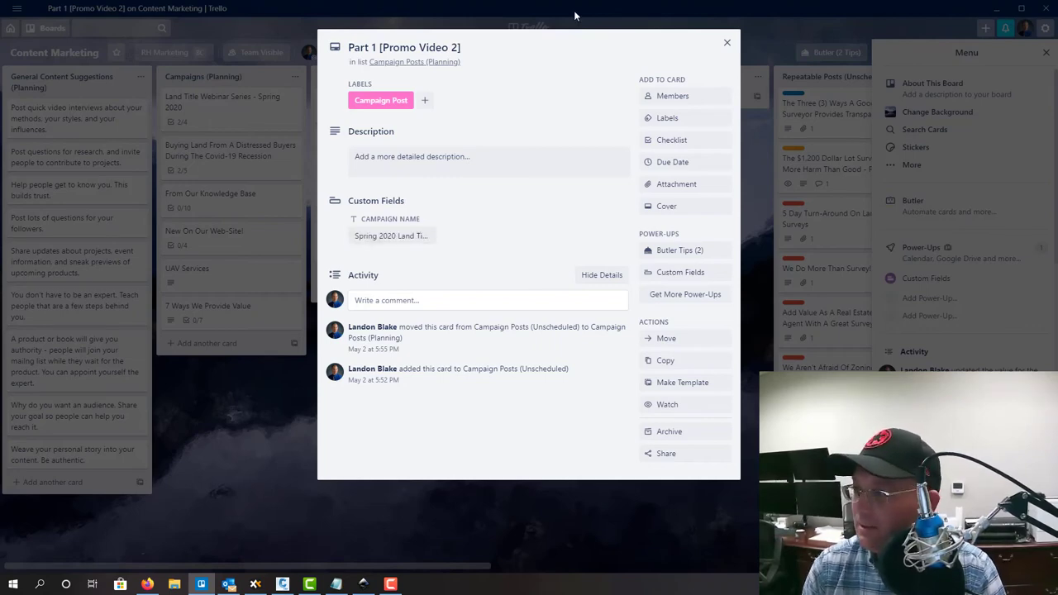
{"action": "left_click", "coordinate": [727, 42]}
Step: Paste "Spring 2020 Land Title Webinar Series" as the Campaign Name of the "Part 1 Promo [Video 1]" card, without the trailing dash
{"action": "left_click", "coordinate": [374, 121]}
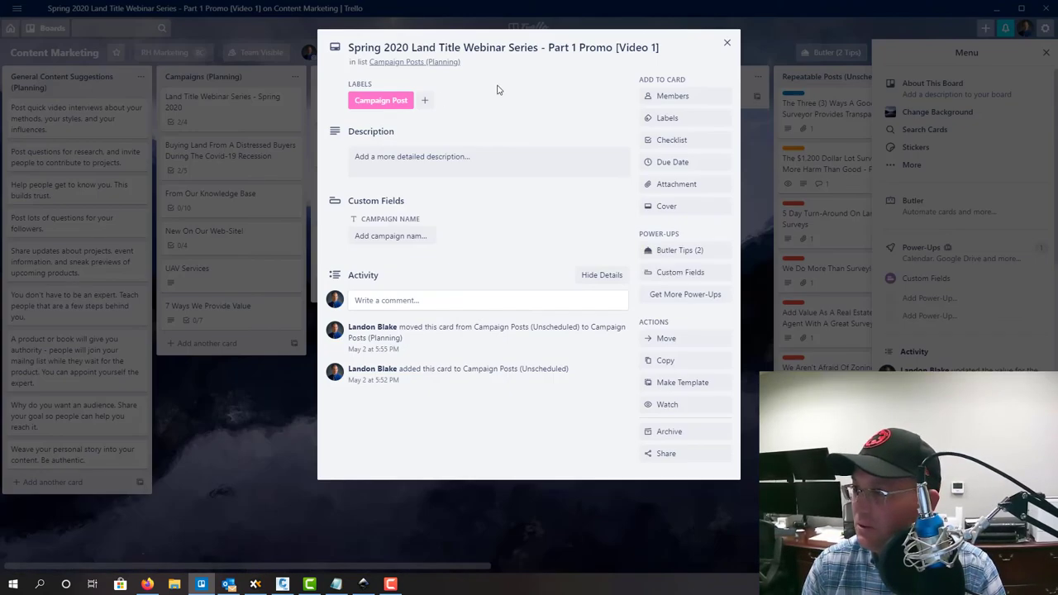
{"action": "left_click", "coordinate": [406, 235]}
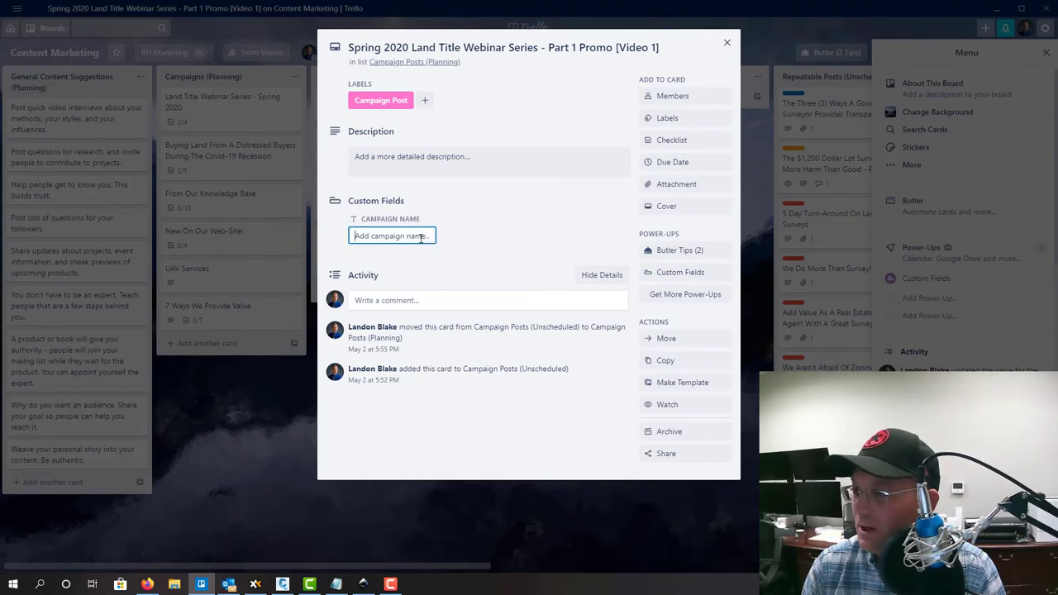
{"action": "key", "text": "ctrl+v"}
{"action": "key", "text": "BackSpace"}
{"action": "key", "text": "BackSpace"}
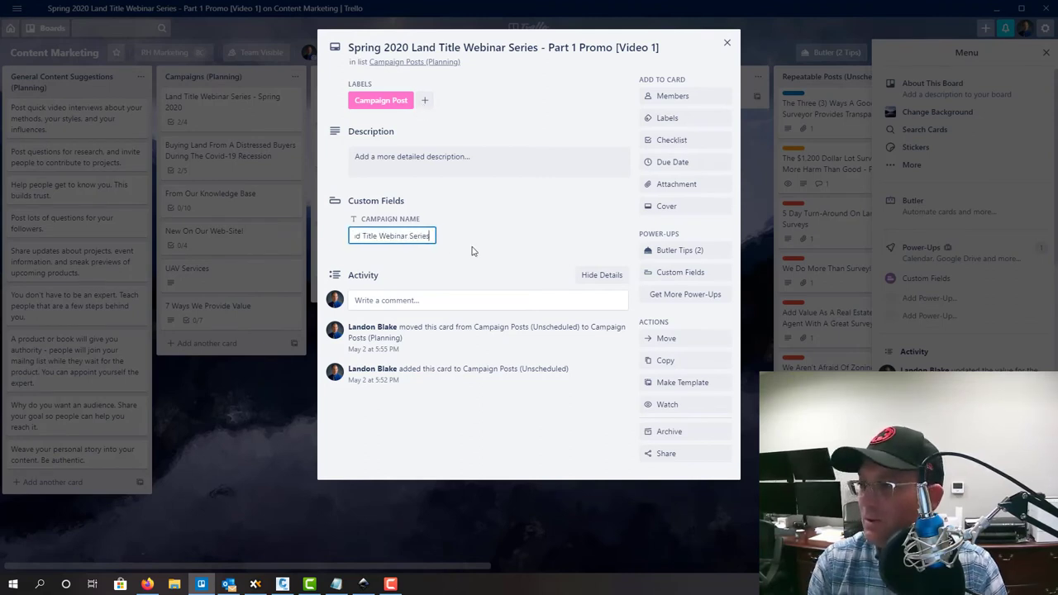
{"action": "left_click", "coordinate": [471, 251]}
Step: Shorten the Video 1 card's title to "Part 1 Promo [Video 1]" by removing the webinar series prefix, and close the card
{"action": "left_click", "coordinate": [542, 52]}
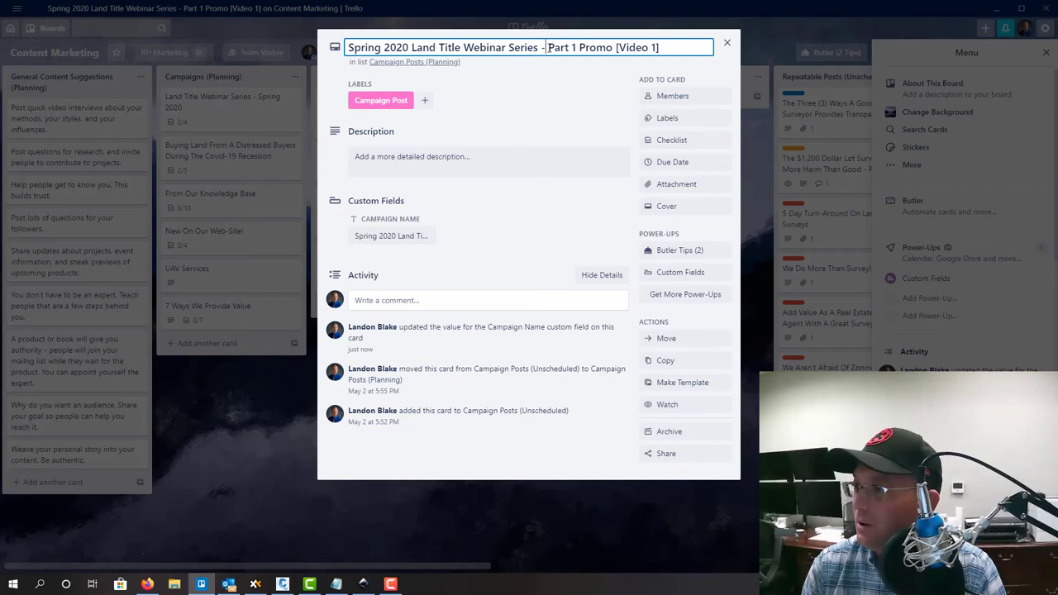
{"action": "left_click_drag", "start_coordinate": [547, 47], "coordinate": [263, 52]}
{"action": "key", "text": "BackSpace"}
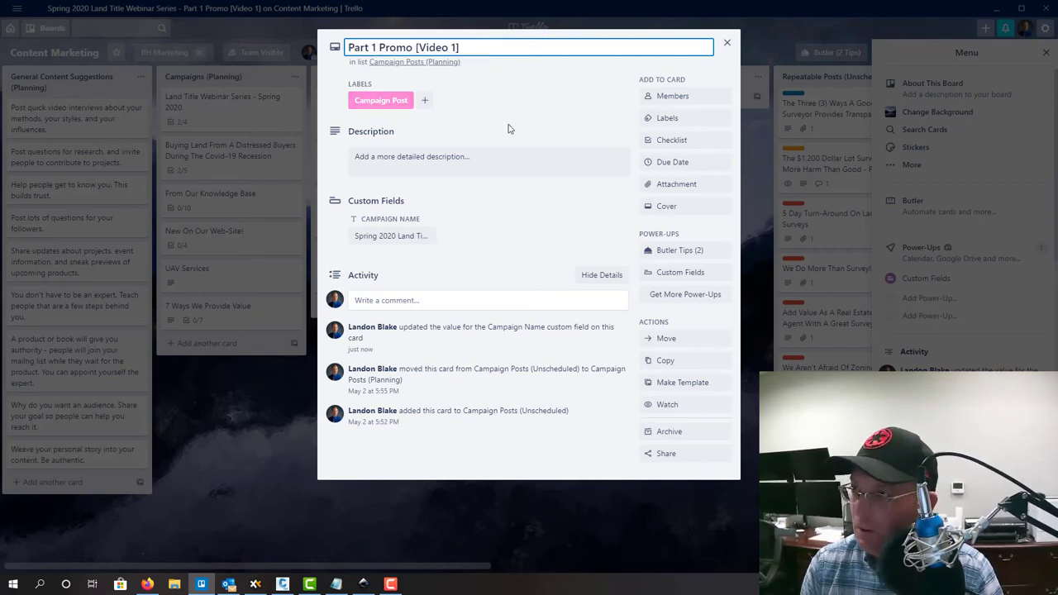
{"action": "left_click", "coordinate": [598, 100]}
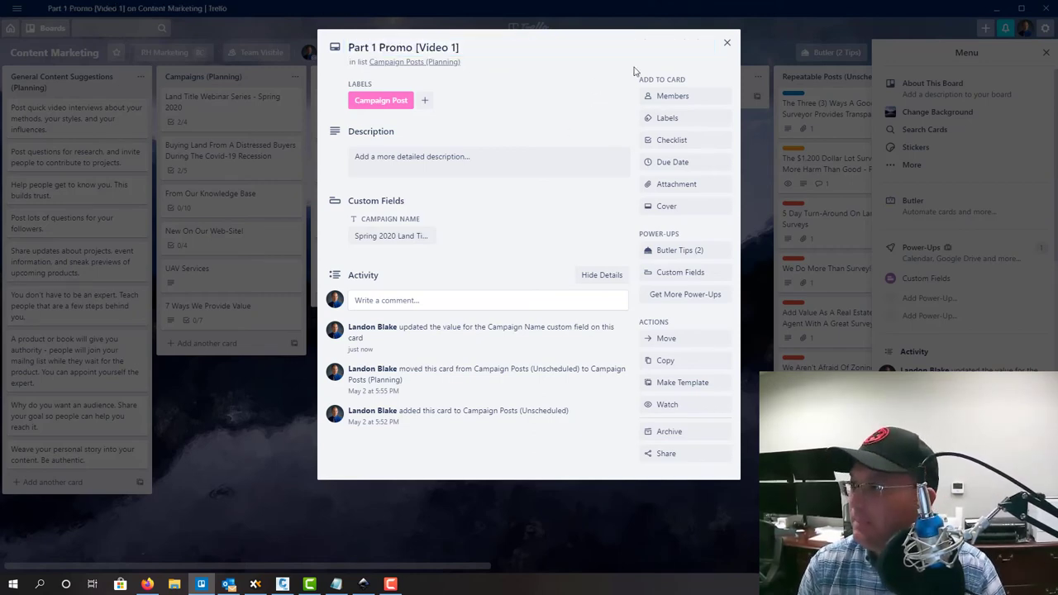
{"action": "left_click", "coordinate": [726, 43]}
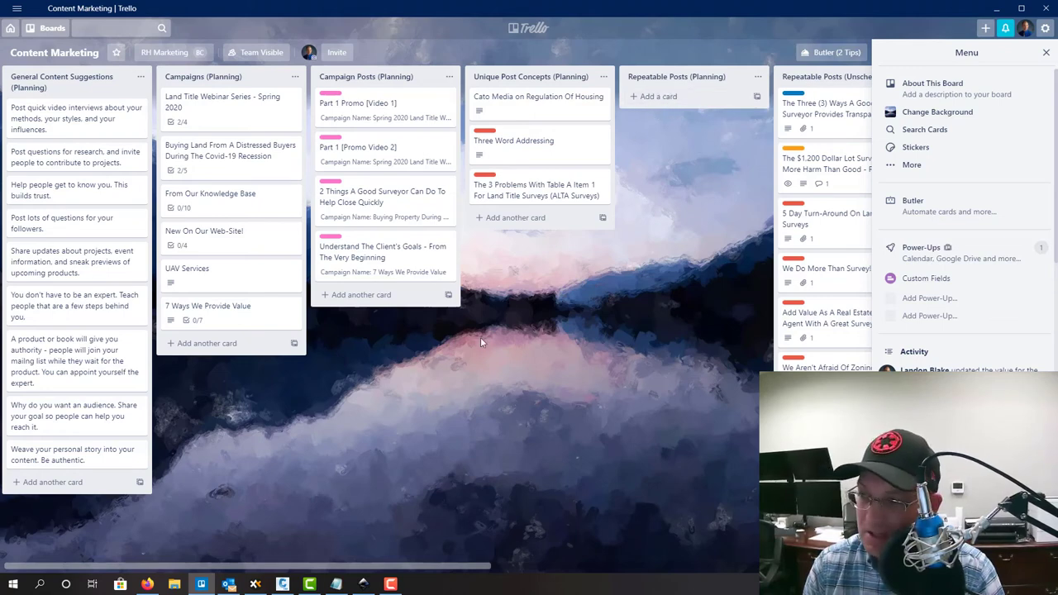
Step: Create a green "Resources By Others" label on the "Cato Media on Regulation Of Housing" card and close it
{"action": "left_click_drag", "start_coordinate": [405, 567], "coordinate": [535, 588]}
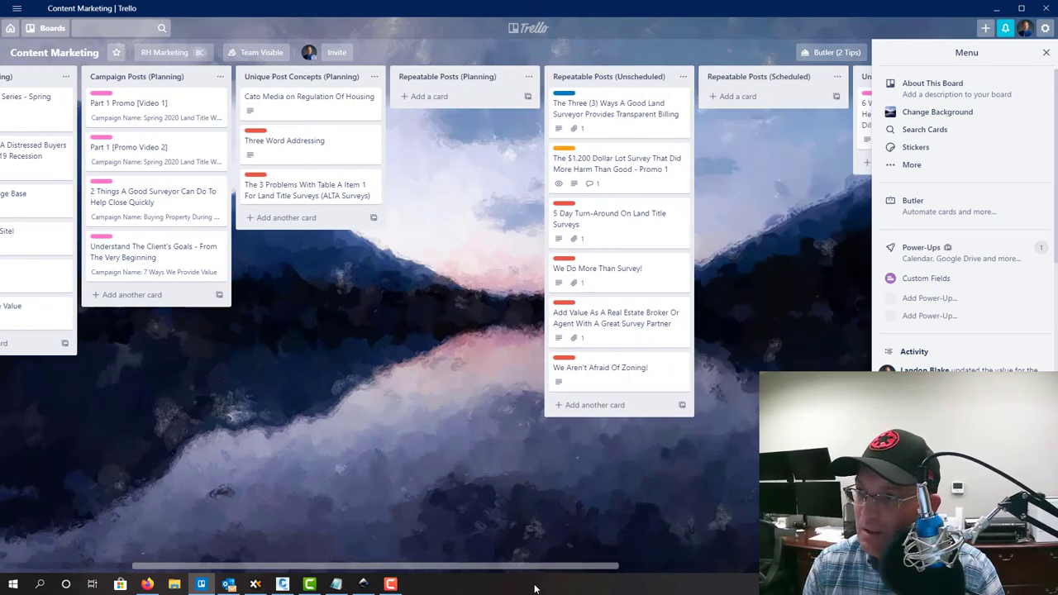
{"action": "left_click", "coordinate": [319, 113]}
{"action": "left_click", "coordinate": [693, 122]}
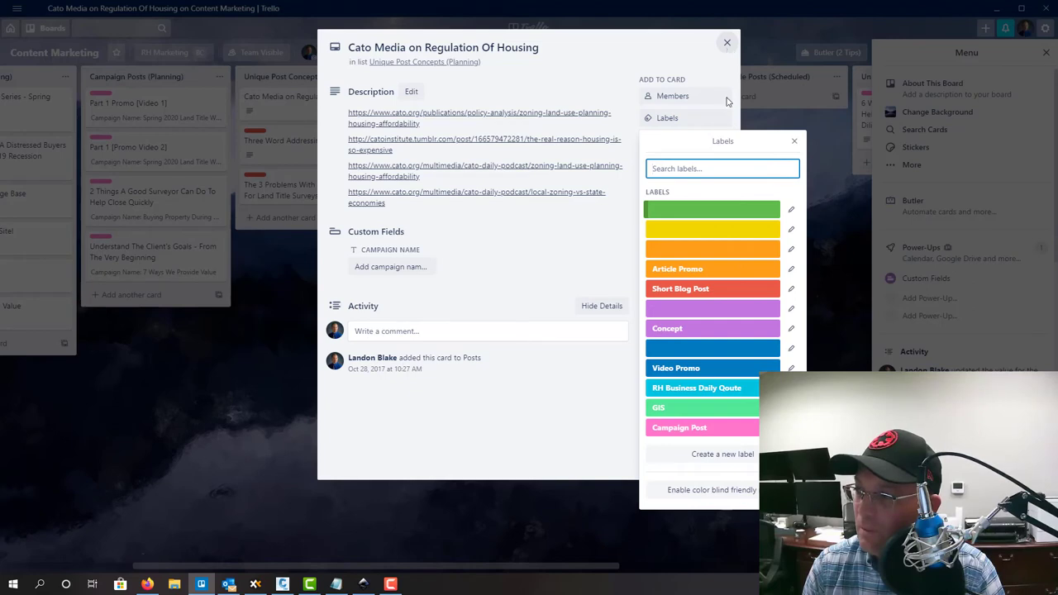
{"action": "left_click", "coordinate": [714, 453]}
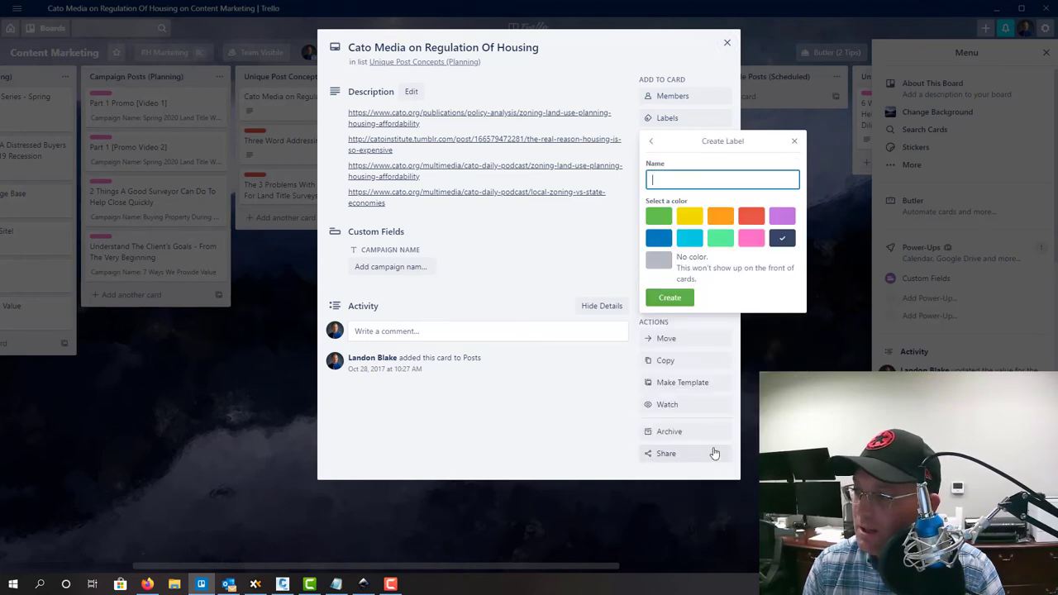
{"action": "left_click", "coordinate": [659, 216]}
{"action": "left_click", "coordinate": [670, 183]}
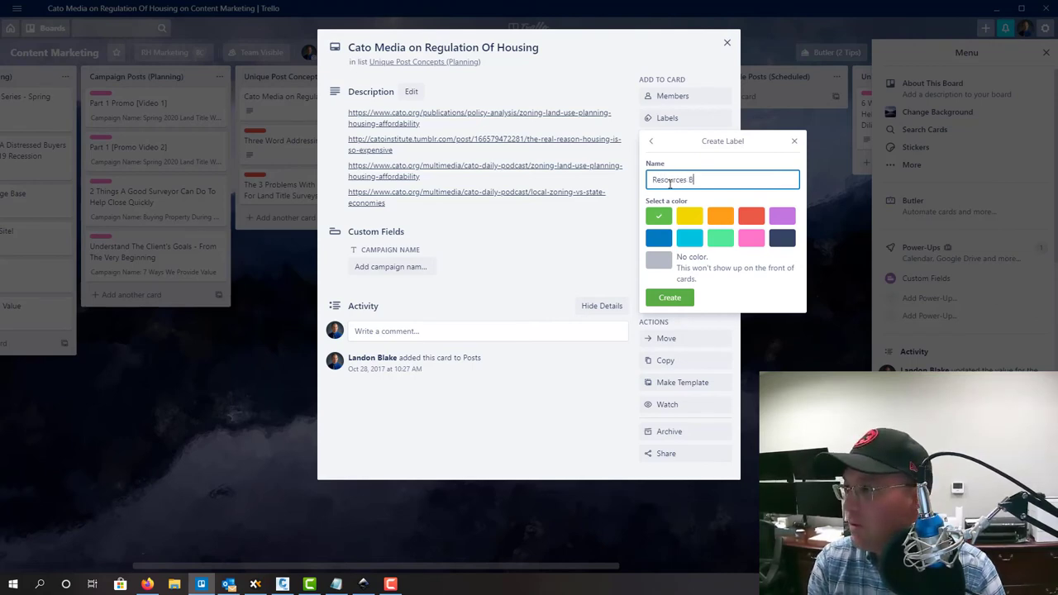
{"action": "type", "text": "Resources By Others"}
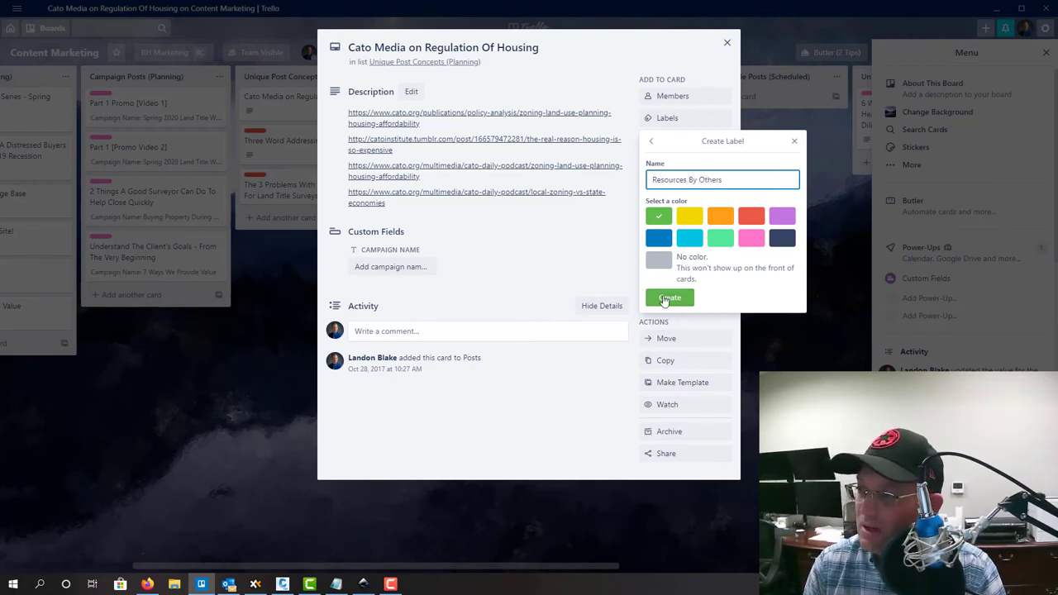
{"action": "left_click", "coordinate": [668, 299]}
{"action": "left_click", "coordinate": [794, 70]}
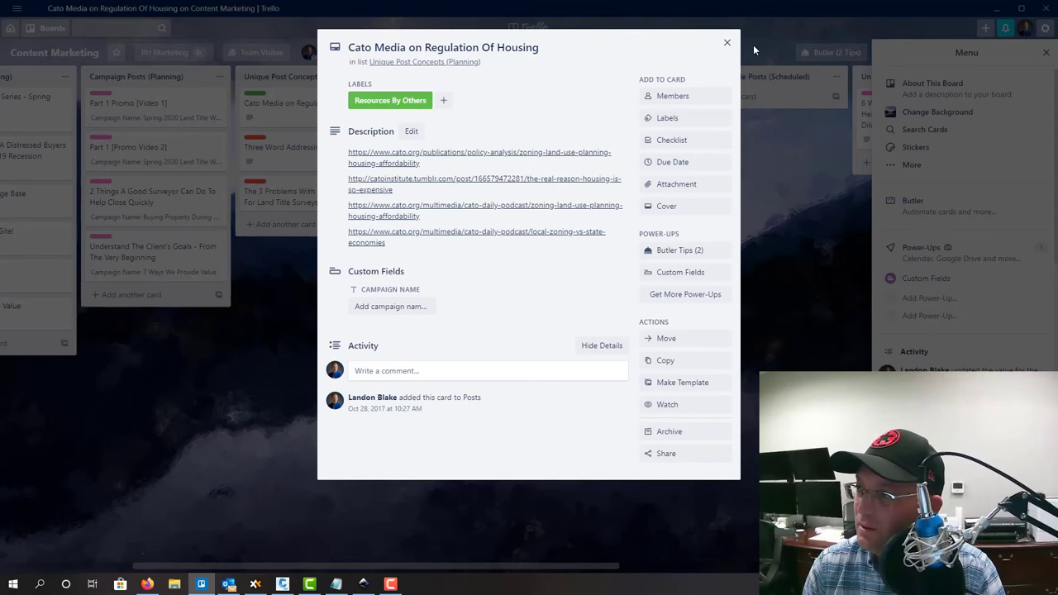
{"action": "left_click", "coordinate": [727, 42]}
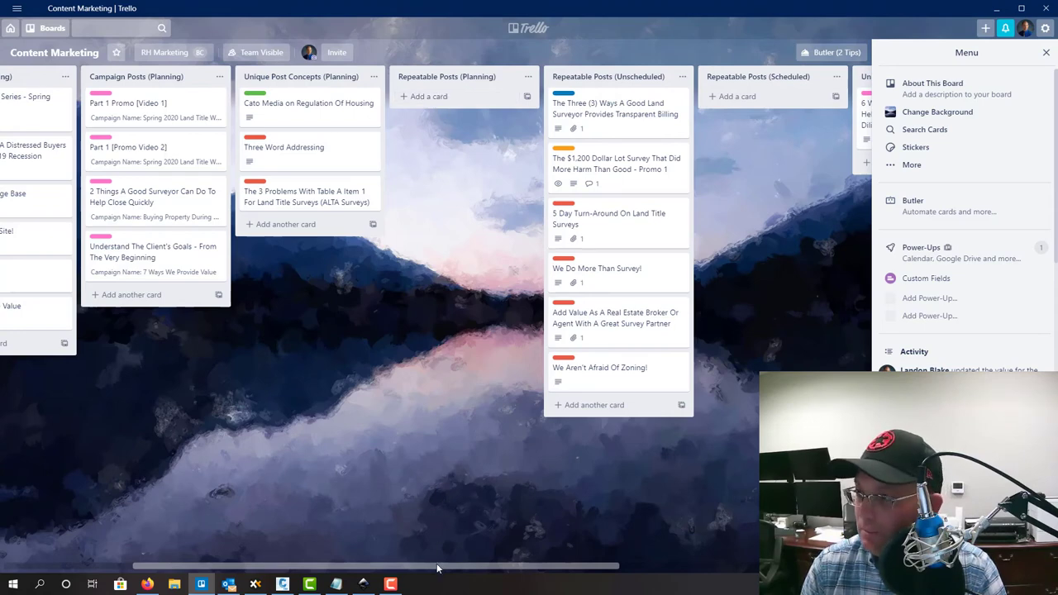
Step: Look over the board's planning, repeatable and unique post lists and view the "Part 1 Promo [Video 1]" card's details
{"action": "left_click_drag", "start_coordinate": [439, 569], "coordinate": [596, 569]}
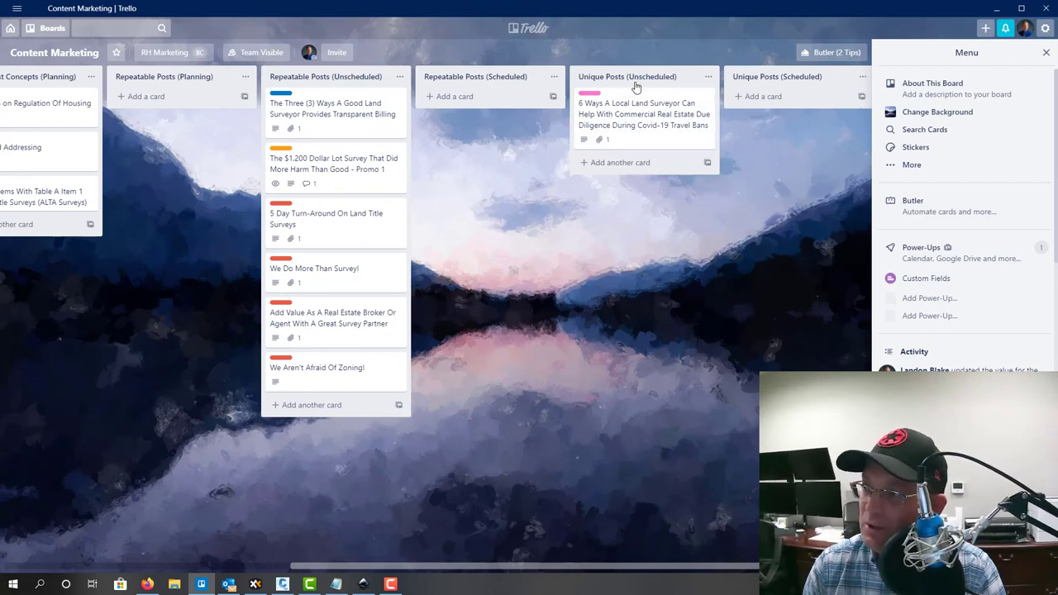
{"action": "left_click_drag", "start_coordinate": [635, 567], "coordinate": [461, 567]}
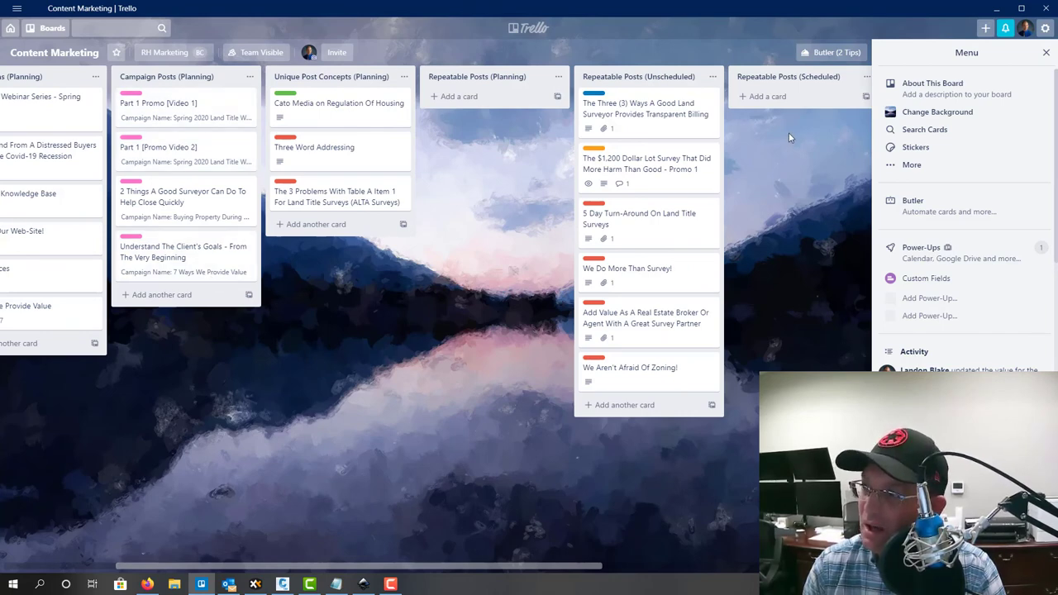
{"action": "left_click_drag", "start_coordinate": [388, 567], "coordinate": [473, 583]}
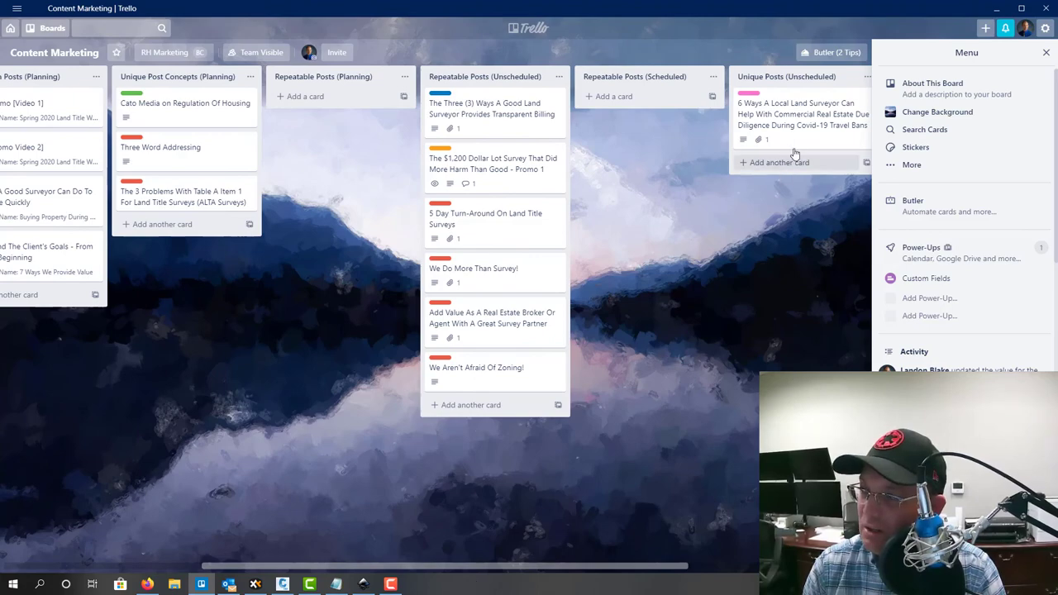
{"action": "left_click_drag", "start_coordinate": [567, 568], "coordinate": [459, 567]}
{"action": "left_click", "coordinate": [207, 107]}
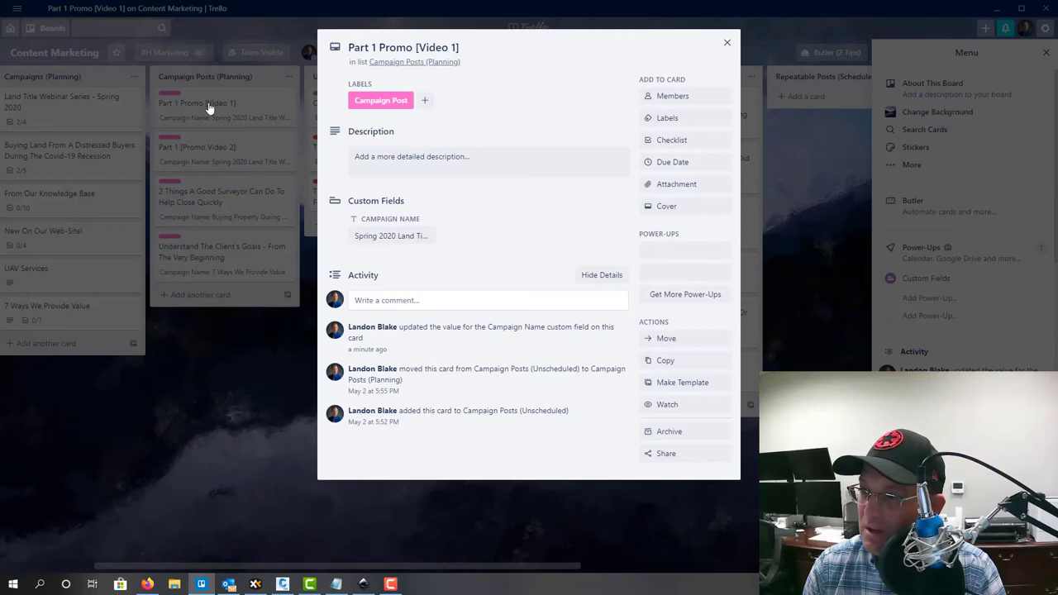
{"action": "left_click", "coordinate": [727, 44]}
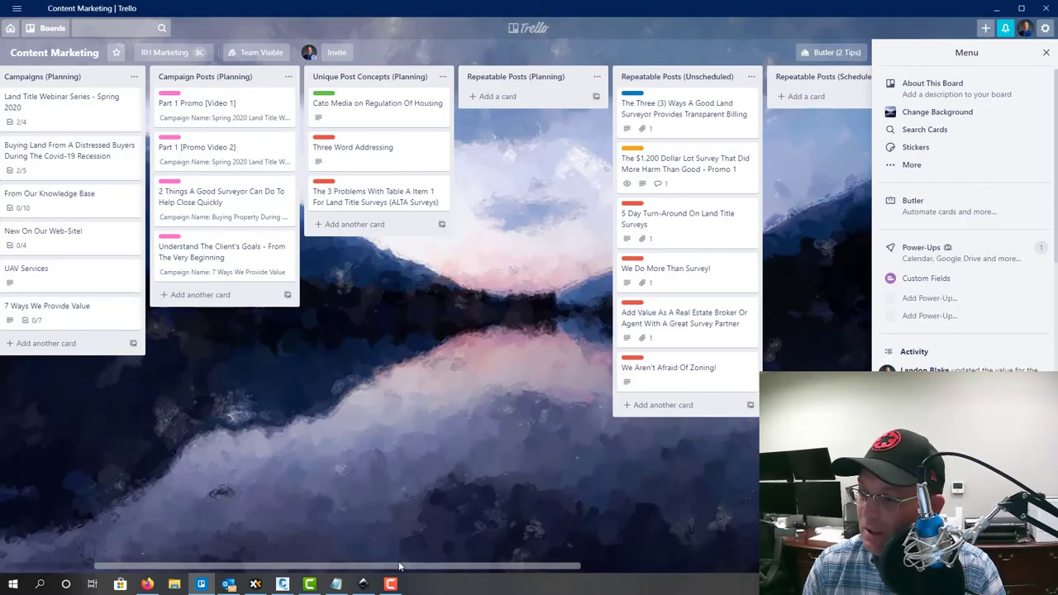
Step: Move "The Three (3) Ways A Good Land Surveyor Provides Transparent Billing" to Repeatable Posts (Scheduled) and add the Article Promo label
{"action": "left_click_drag", "start_coordinate": [487, 568], "coordinate": [729, 568]}
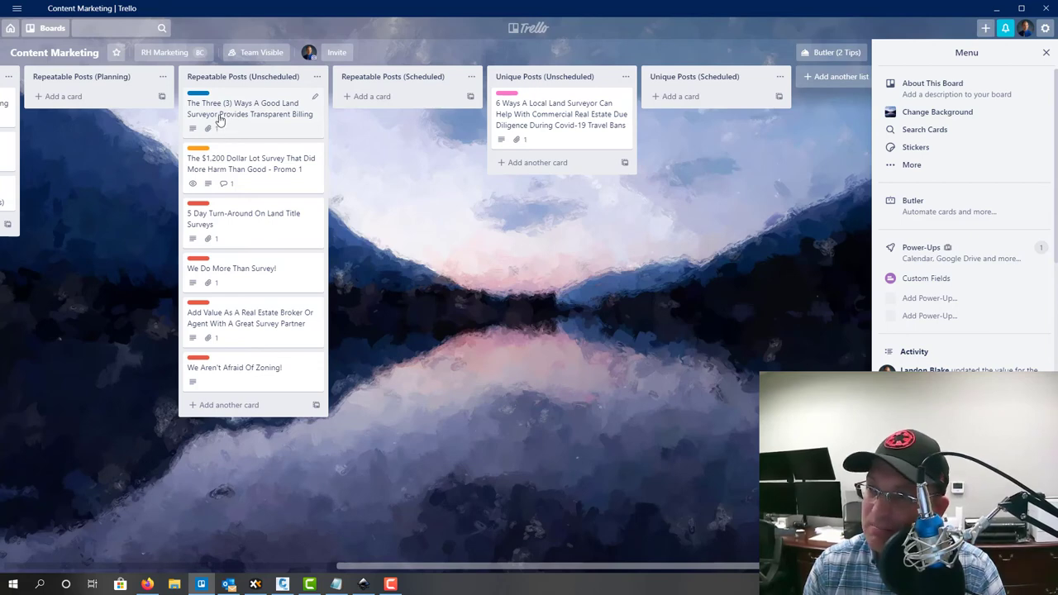
{"action": "left_click_drag", "start_coordinate": [215, 111], "coordinate": [384, 116]}
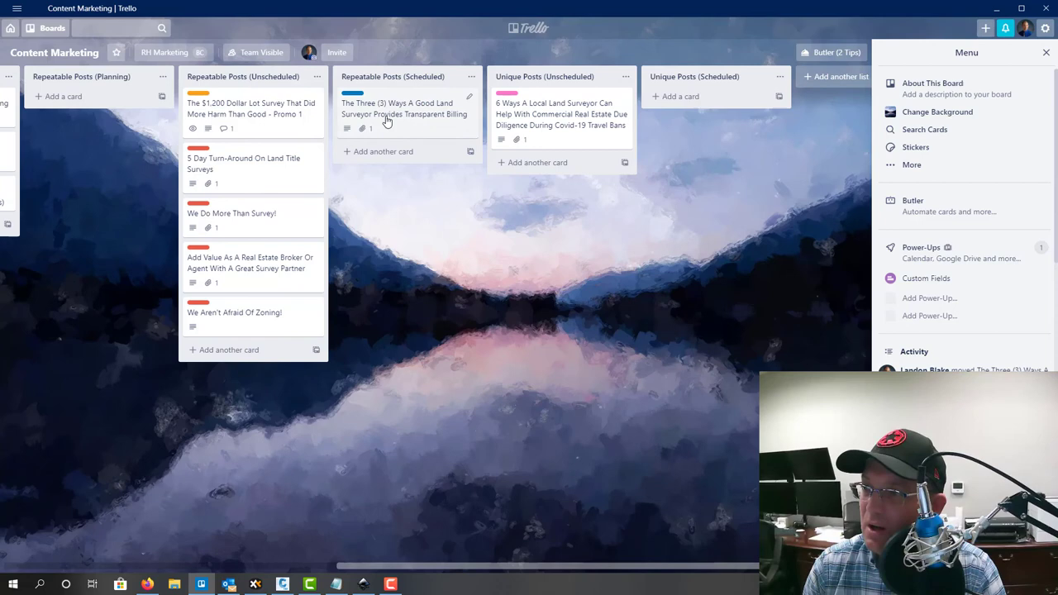
{"action": "left_click", "coordinate": [386, 120]}
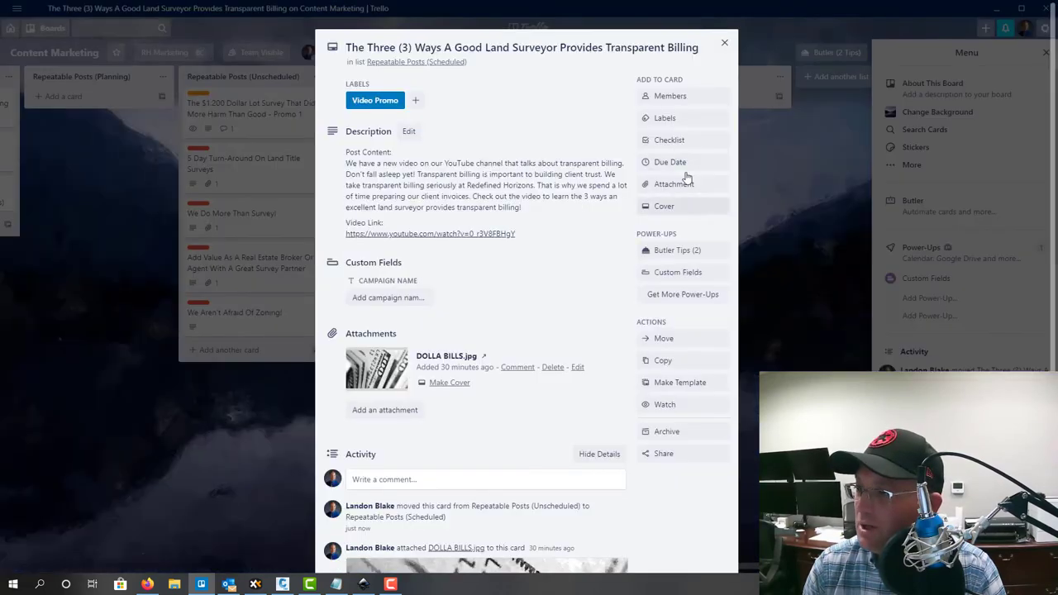
{"action": "left_click", "coordinate": [688, 119]}
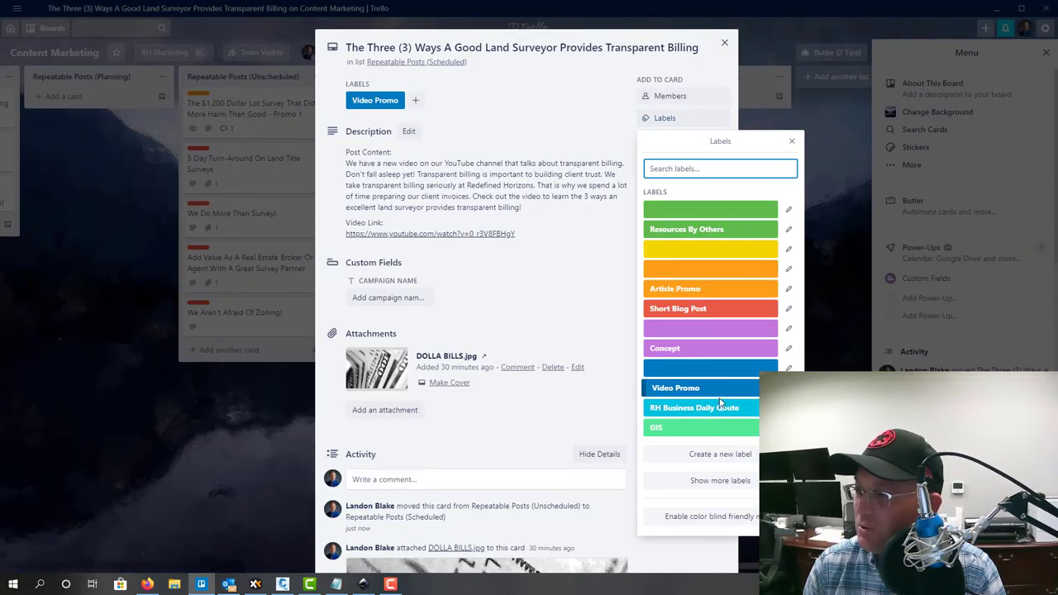
{"action": "left_click", "coordinate": [713, 292]}
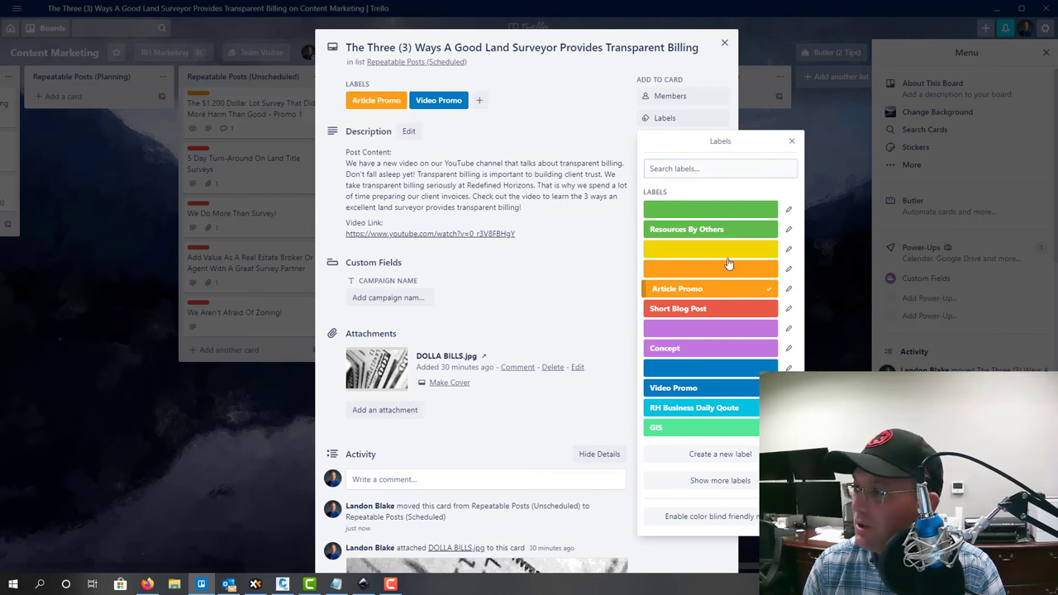
{"action": "left_click", "coordinate": [725, 44]}
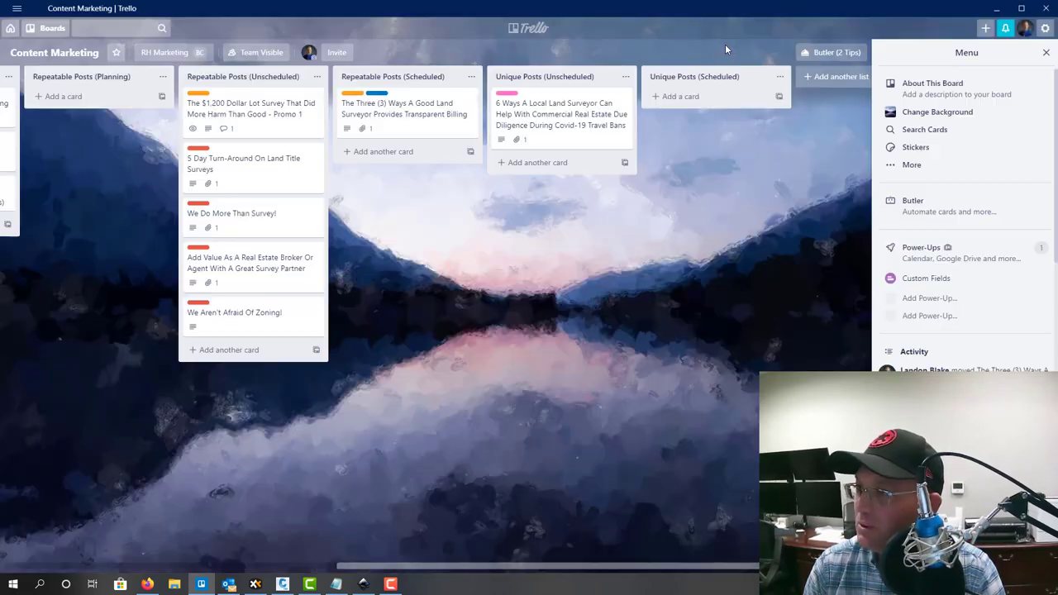
Step: Check the labels on the "$1,200 Dollar Lot Survey" and "Three (3) Ways" cards, and move the "$1,200" card to Repeatable Posts (Scheduled)
{"action": "left_click", "coordinate": [208, 110]}
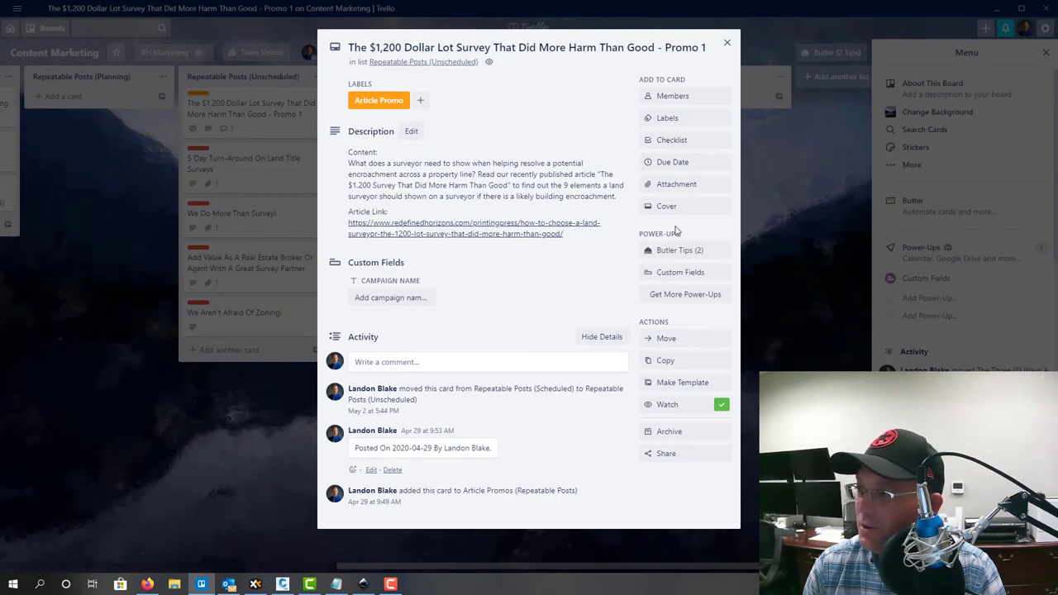
{"action": "left_click", "coordinate": [682, 122]}
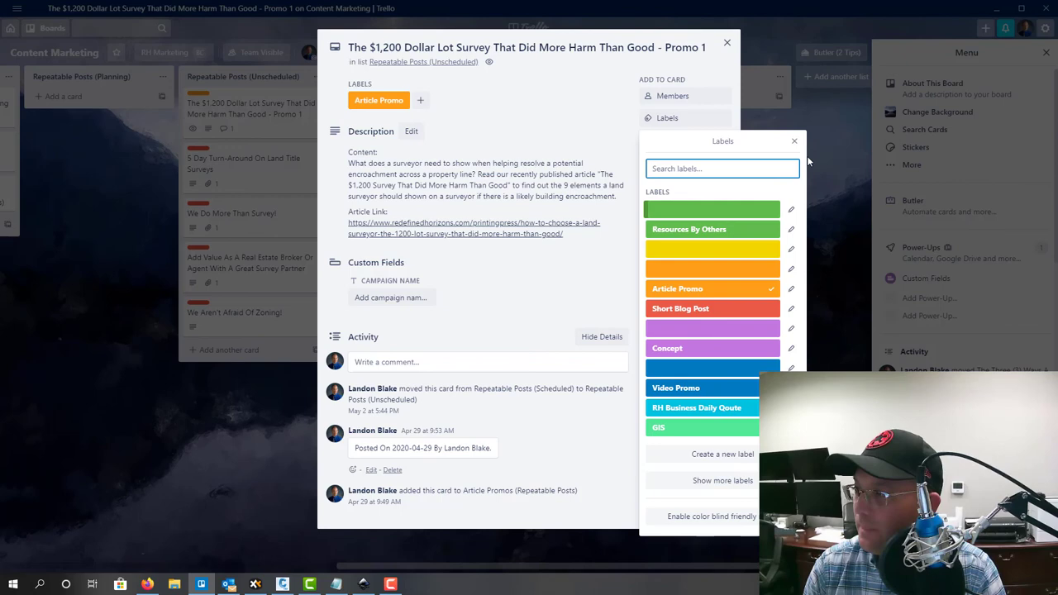
{"action": "left_click", "coordinate": [796, 143]}
{"action": "left_click", "coordinate": [728, 42]}
{"action": "left_click", "coordinate": [439, 132]}
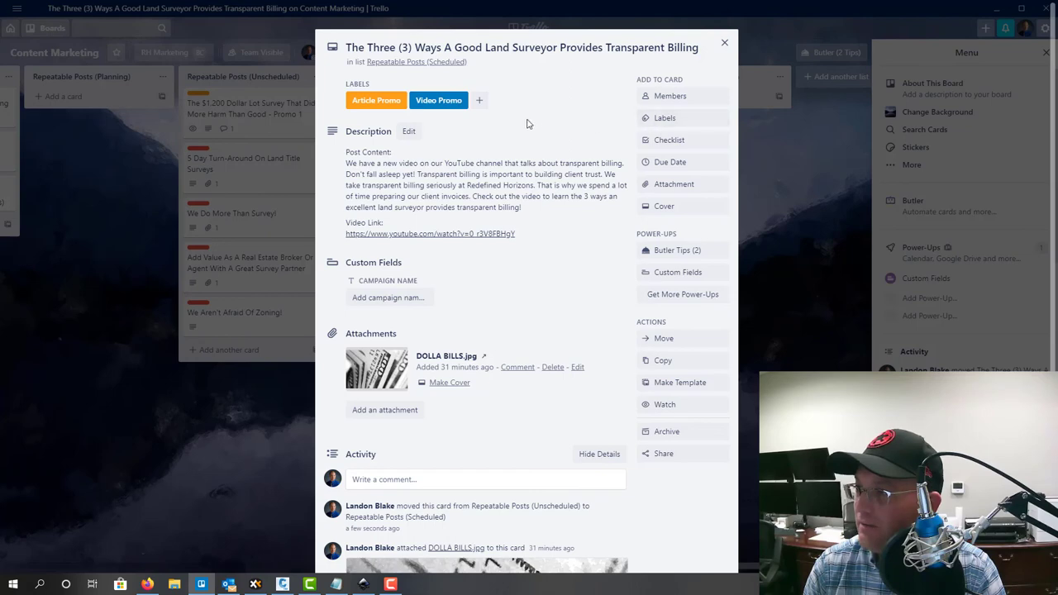
{"action": "left_click", "coordinate": [725, 43]}
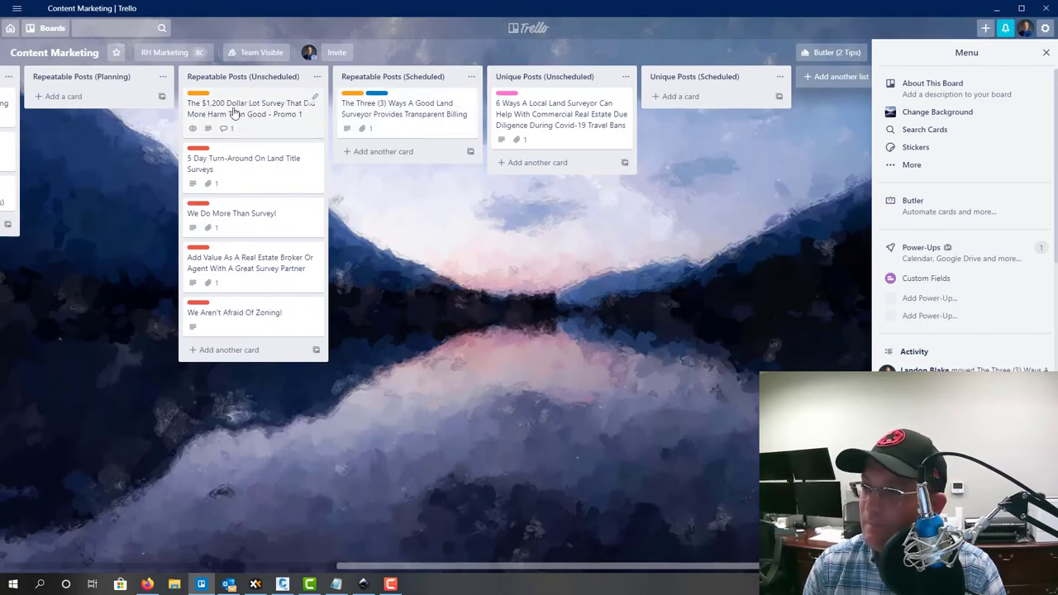
{"action": "left_click_drag", "start_coordinate": [228, 112], "coordinate": [385, 169]}
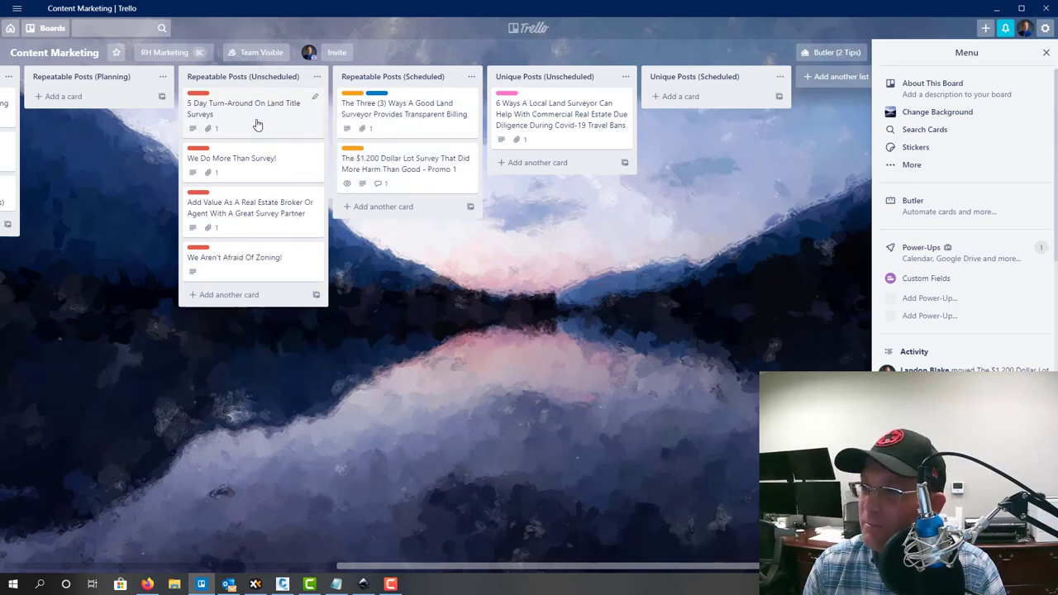
Step: Move the "5 Day Turn-Around", "Add Value As A Real Estate Broker" and "We Aren't Afraid Of Zoning!" cards to Repeatable Posts (Scheduled)
{"action": "left_click", "coordinate": [212, 112]}
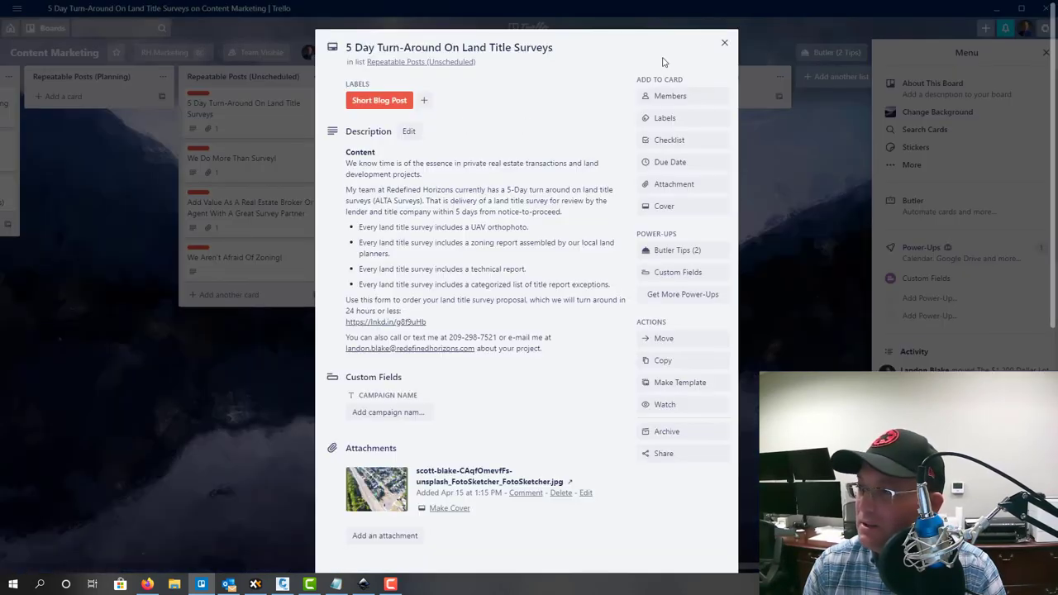
{"action": "left_click", "coordinate": [725, 43]}
{"action": "left_click_drag", "start_coordinate": [232, 108], "coordinate": [393, 216]}
{"action": "left_click_drag", "start_coordinate": [229, 155], "coordinate": [368, 289]}
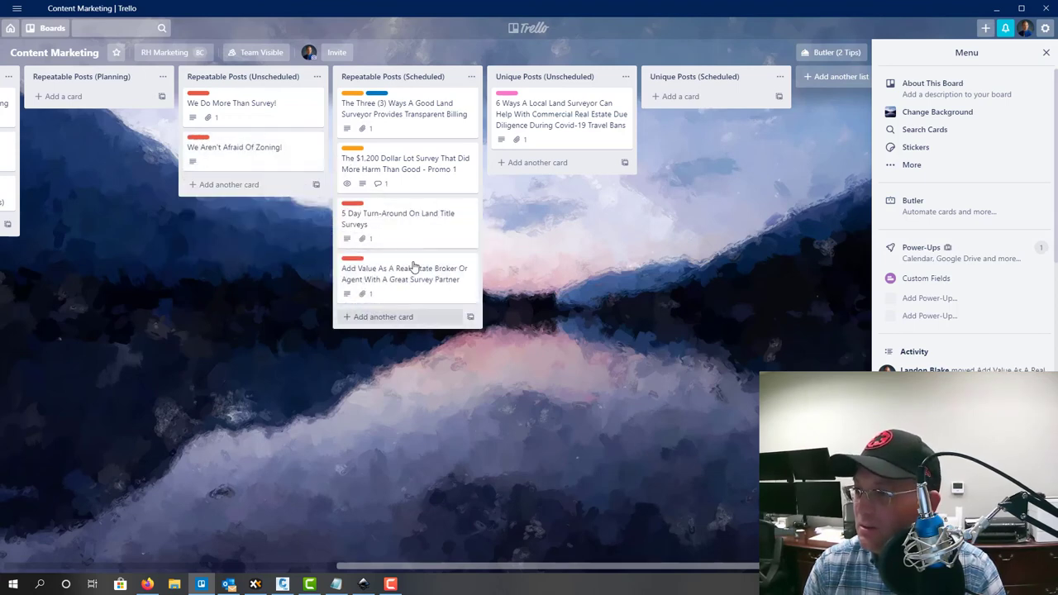
{"action": "left_click_drag", "start_coordinate": [240, 153], "coordinate": [397, 330]}
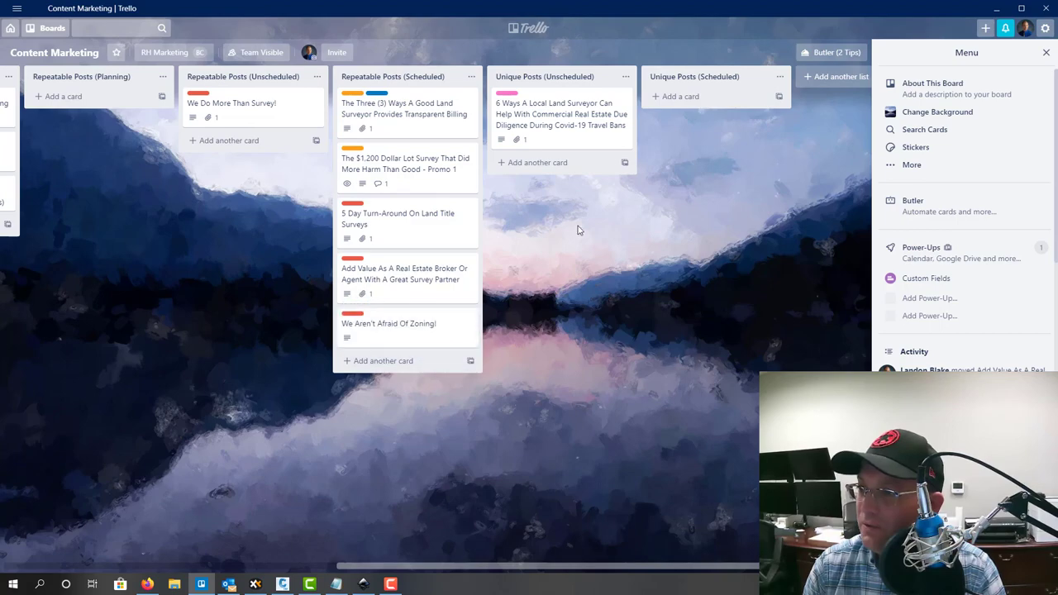
Step: Check the details of the "6 Ways A Local Land Surveyor Can Help" card and move it to Unique Posts (Scheduled)
{"action": "left_click", "coordinate": [543, 118]}
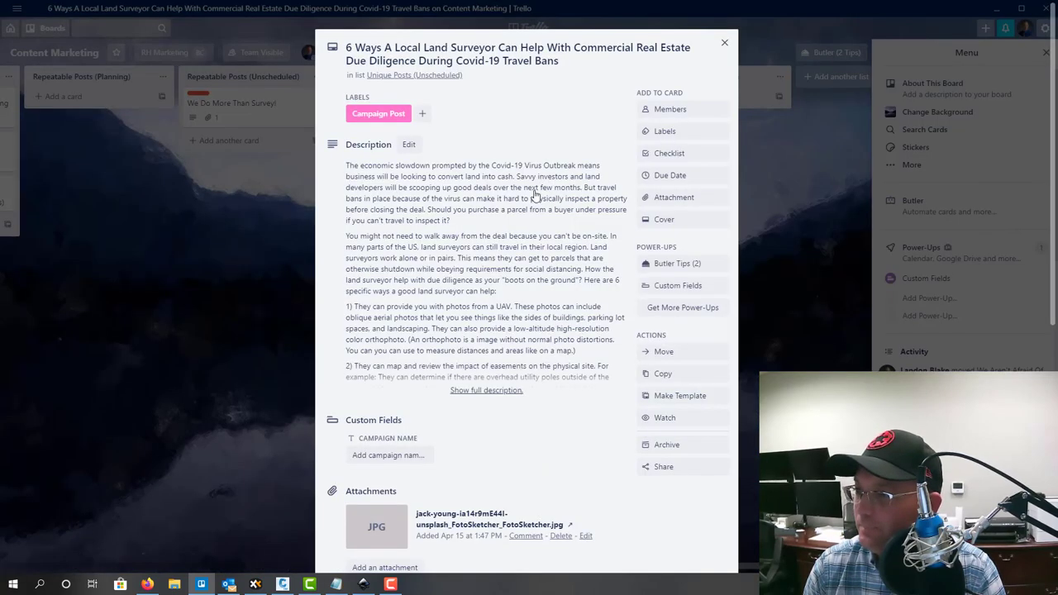
{"action": "key", "text": "Escape"}
{"action": "left_click", "coordinate": [561, 123]}
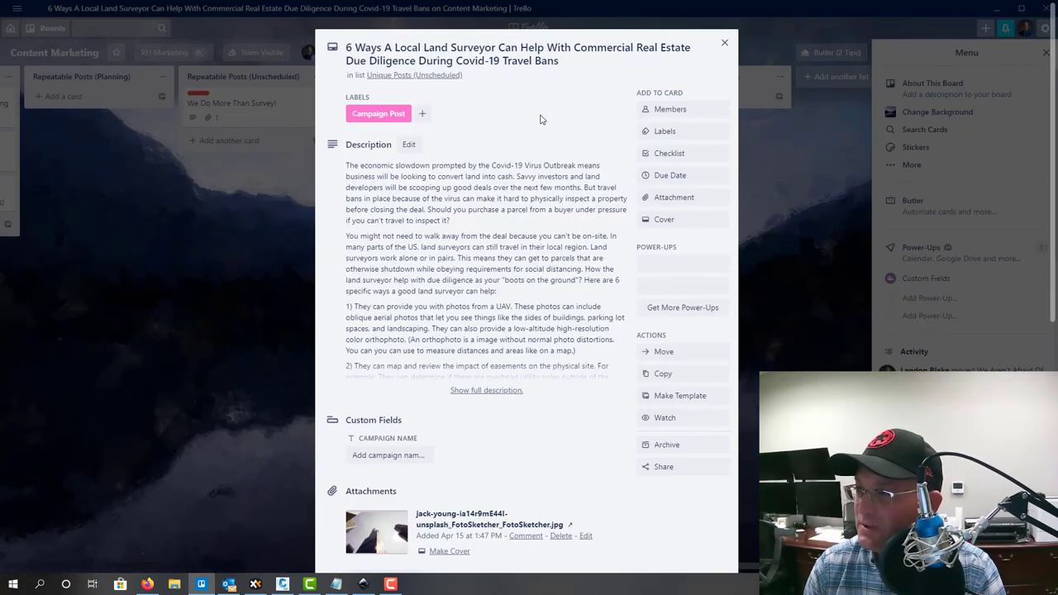
{"action": "left_click", "coordinate": [719, 43]}
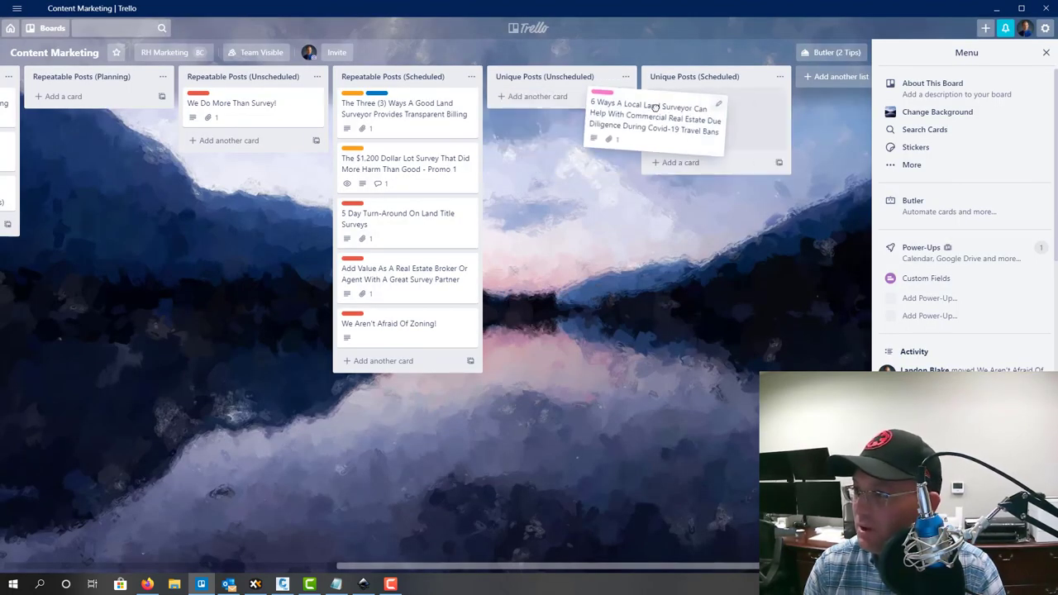
Step: Review the board from the campaign and post planning lists across to the repeatable and unique scheduled lists
{"action": "left_click_drag", "start_coordinate": [460, 562], "coordinate": [194, 502]}
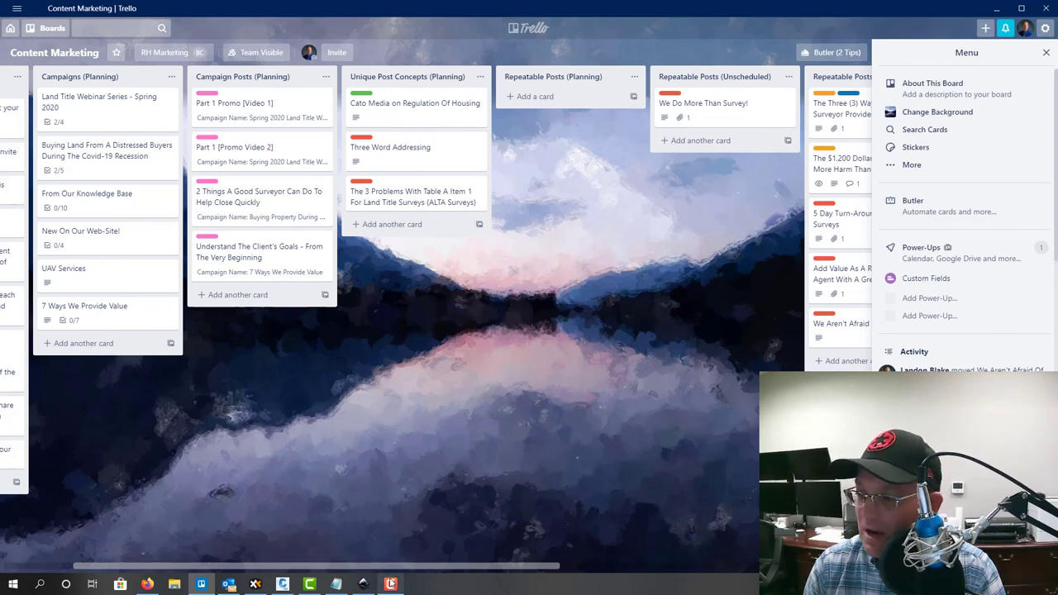
{"action": "left_click_drag", "start_coordinate": [382, 566], "coordinate": [348, 563]}
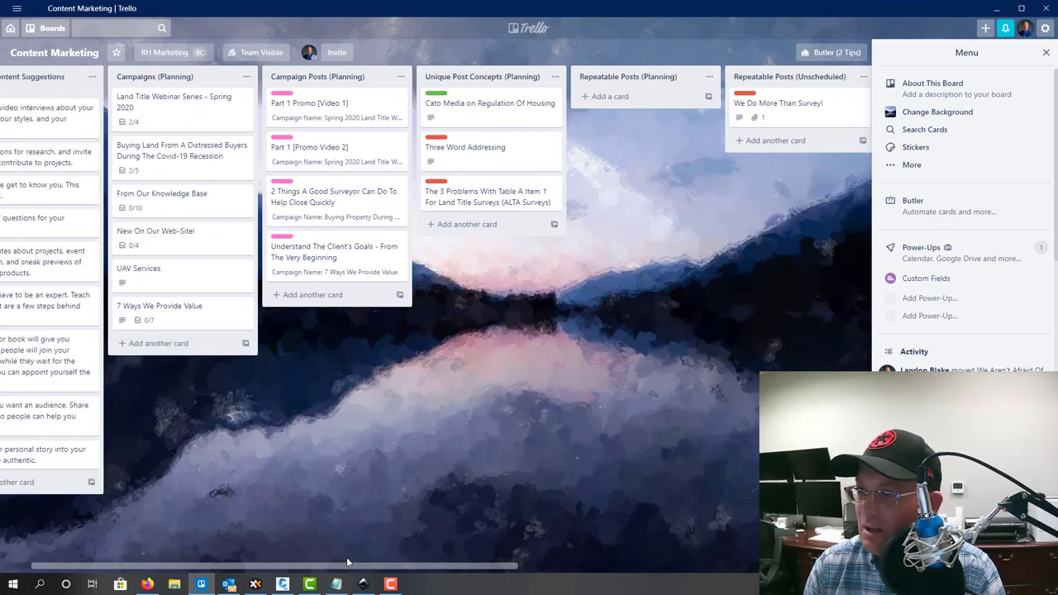
{"action": "left_click_drag", "start_coordinate": [347, 562], "coordinate": [426, 582]}
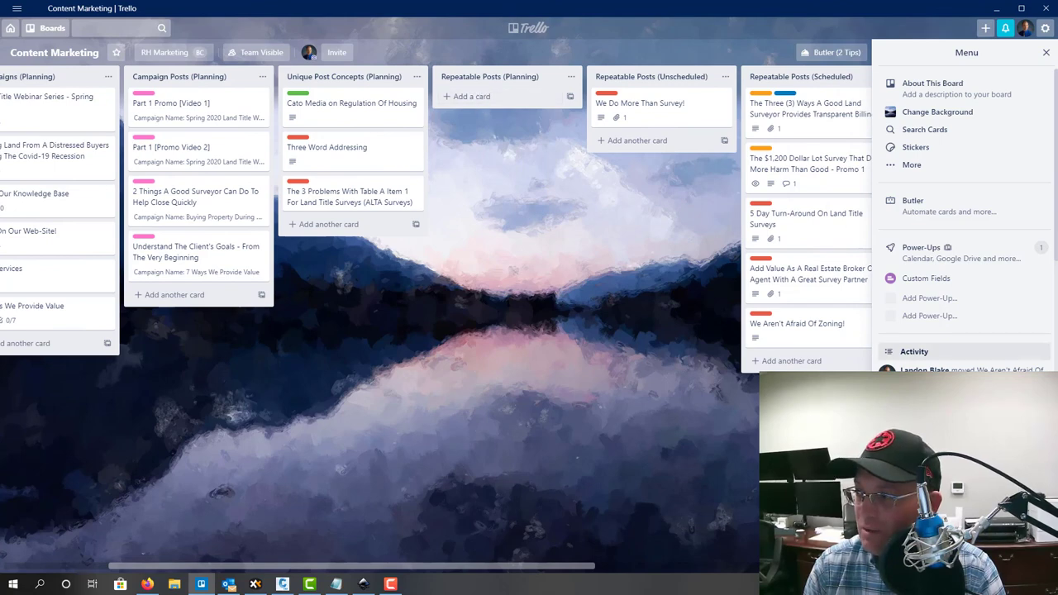
{"action": "left_click_drag", "start_coordinate": [506, 567], "coordinate": [718, 577]}
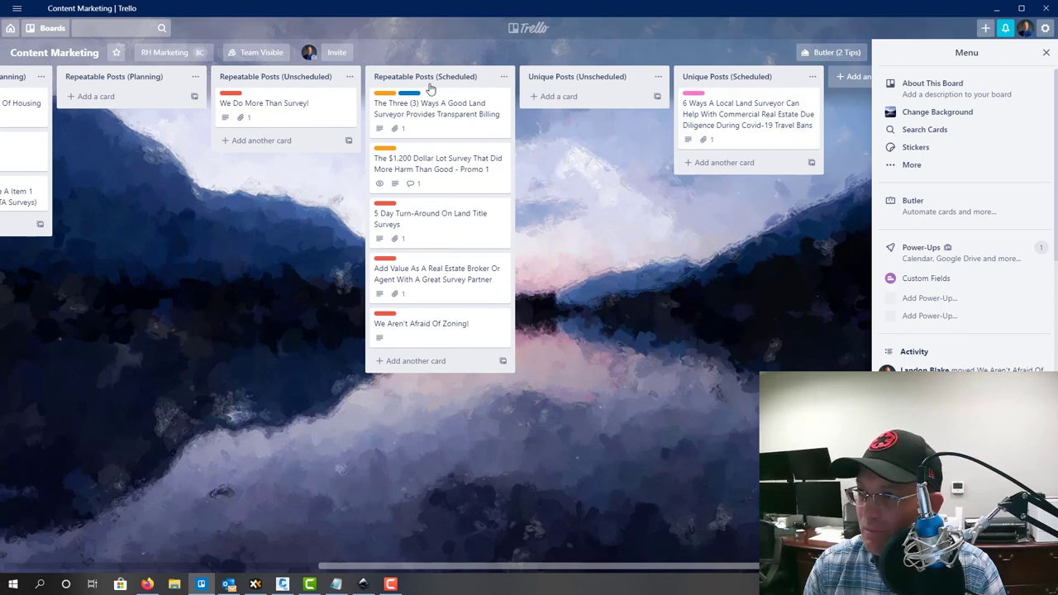